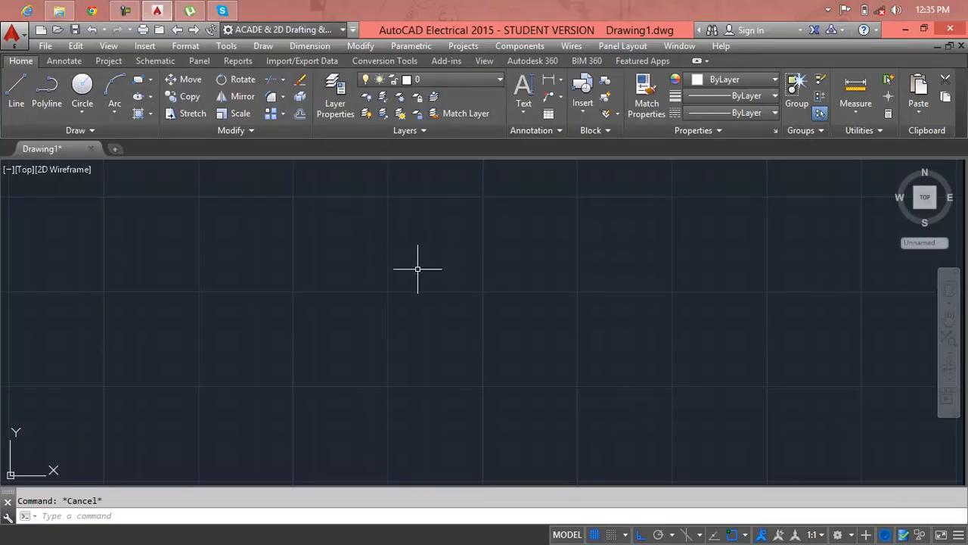
Step: Draw a wide horizontal rectangle freehand in the empty drawing area with the RECTANG command
{"action": "type", "text": "rec"}
{"action": "key", "text": "Return"}
{"action": "left_click", "coordinate": [167, 225]}
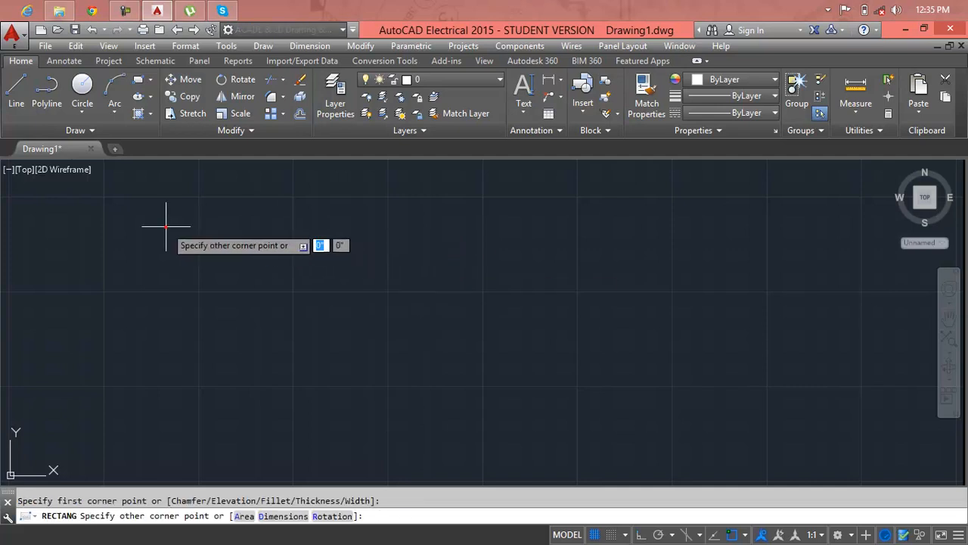
{"action": "left_click", "coordinate": [439, 331]}
Step: Draw a circle of about 3" radius freehand to the right of the rectangle
{"action": "type", "text": "c"}
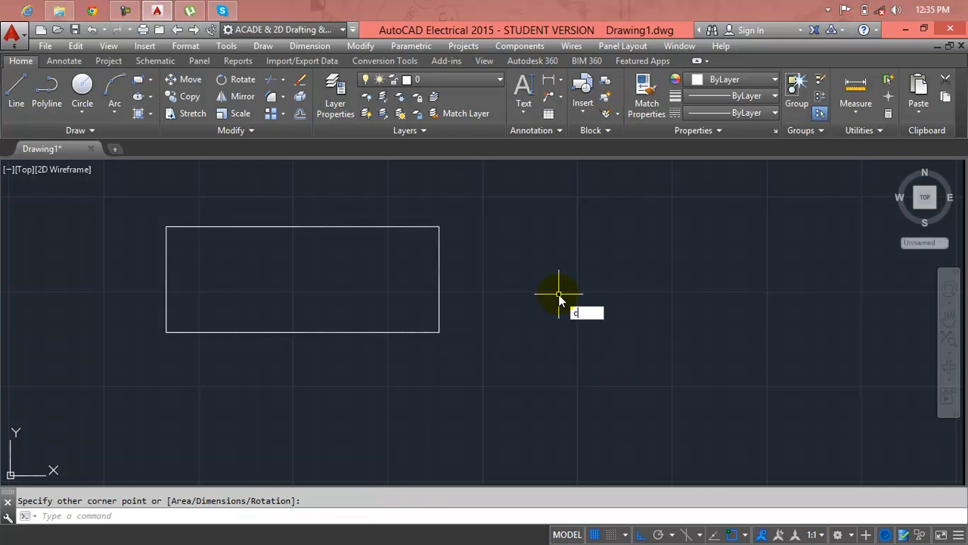
{"action": "key", "text": "Return"}
{"action": "left_click", "coordinate": [713, 270]}
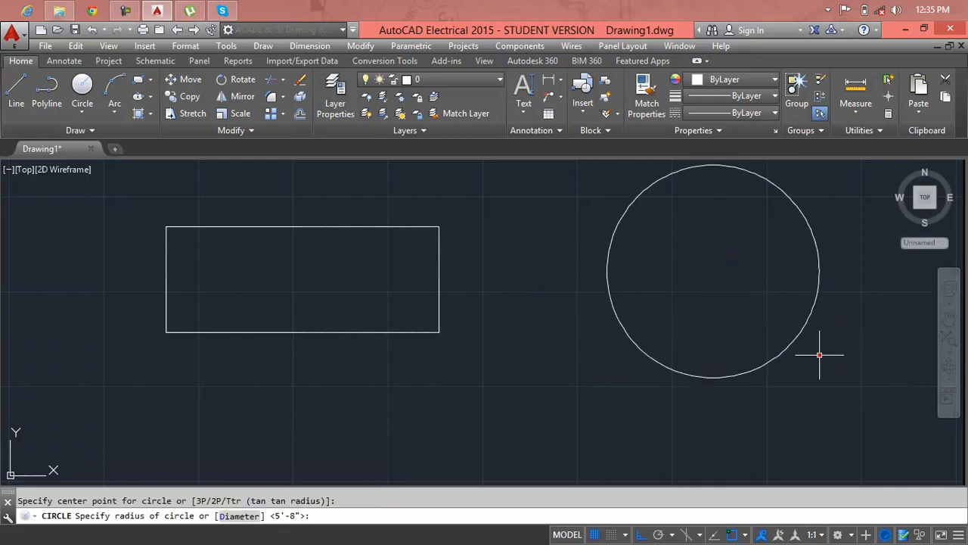
{"action": "left_click", "coordinate": [821, 353]}
{"action": "key", "text": "Escape"}
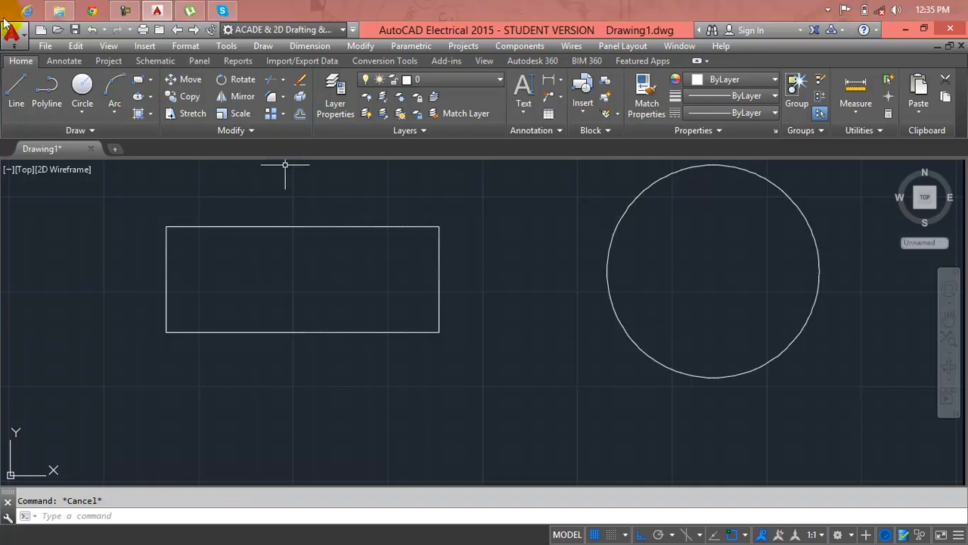
Step: Look through the ribbon tool sets from Annotate, Project, Schematic, Panel, Reports, Import/Export Data and Conversion Tools to View
{"action": "left_click", "coordinate": [60, 62]}
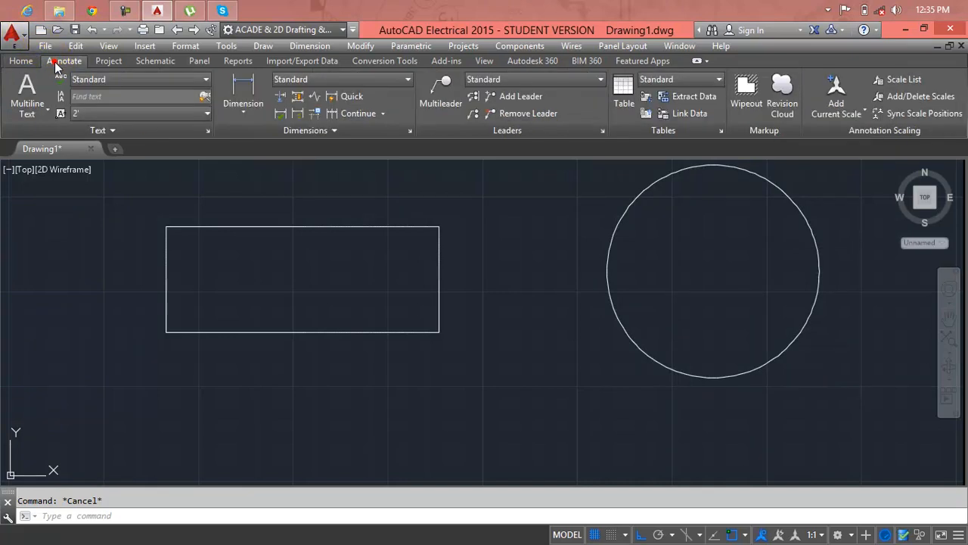
{"action": "left_click", "coordinate": [108, 62]}
{"action": "left_click", "coordinate": [162, 64]}
{"action": "left_click", "coordinate": [200, 61]}
{"action": "left_click", "coordinate": [238, 61]}
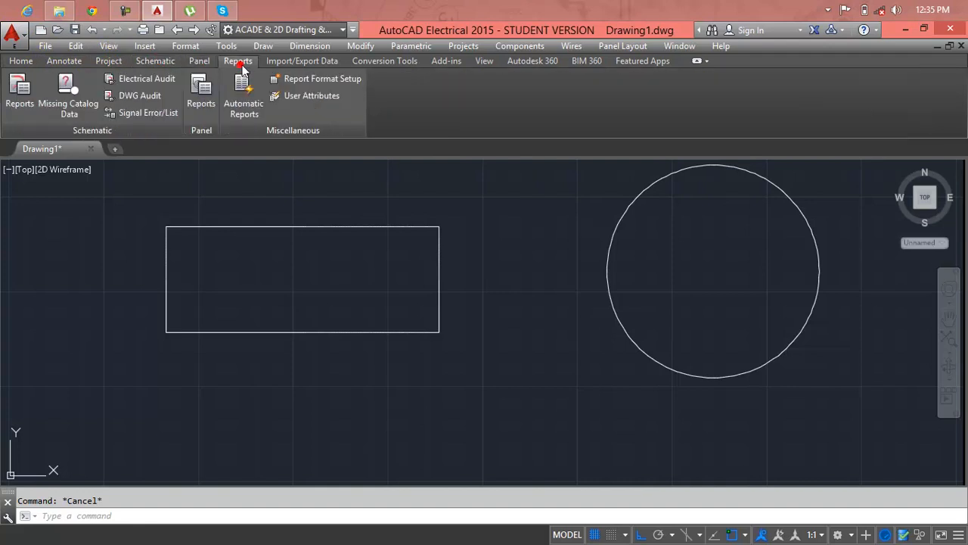
{"action": "left_click", "coordinate": [312, 64]}
{"action": "left_click", "coordinate": [362, 65]}
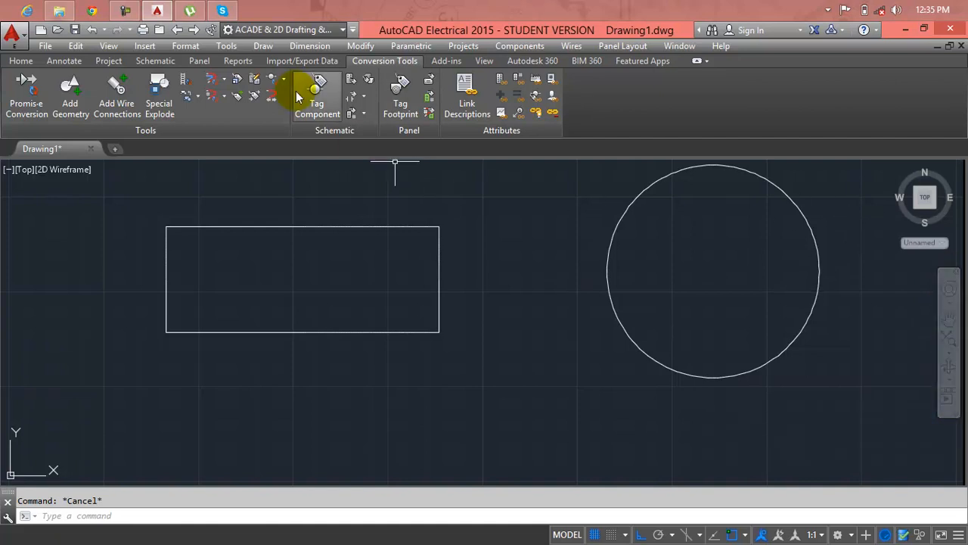
{"action": "left_click", "coordinate": [485, 62]}
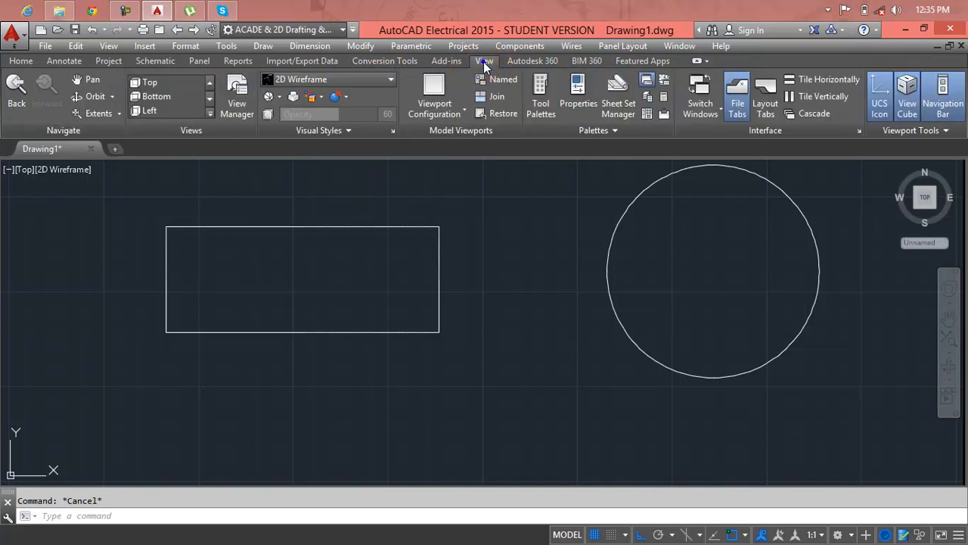
Step: Examine which ribbon tabs are enabled in the Show Tabs list, leaving the selection as it is
{"action": "right_click", "coordinate": [485, 66]}
{"action": "mouse_move", "coordinate": [529, 112]}
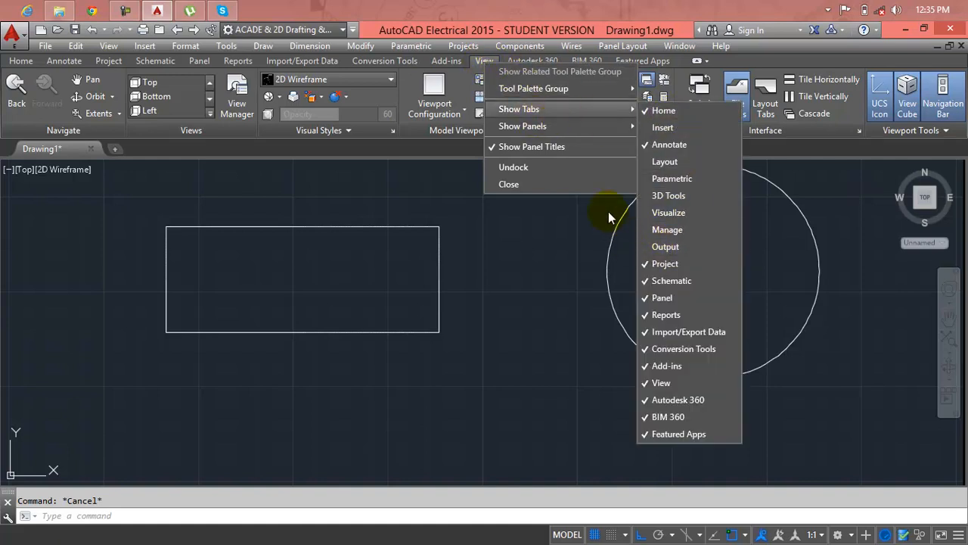
{"action": "right_click", "coordinate": [249, 65]}
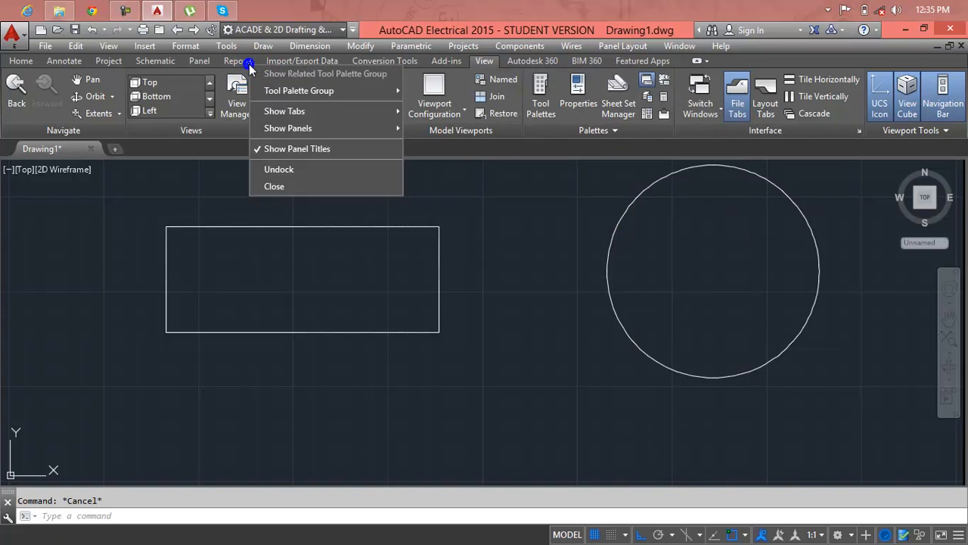
{"action": "mouse_move", "coordinate": [322, 113]}
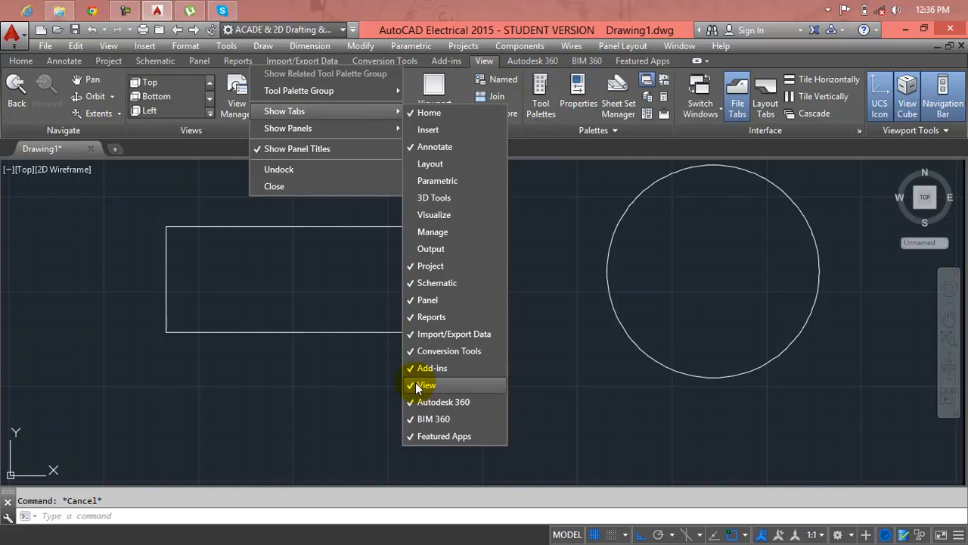
{"action": "left_click", "coordinate": [578, 210]}
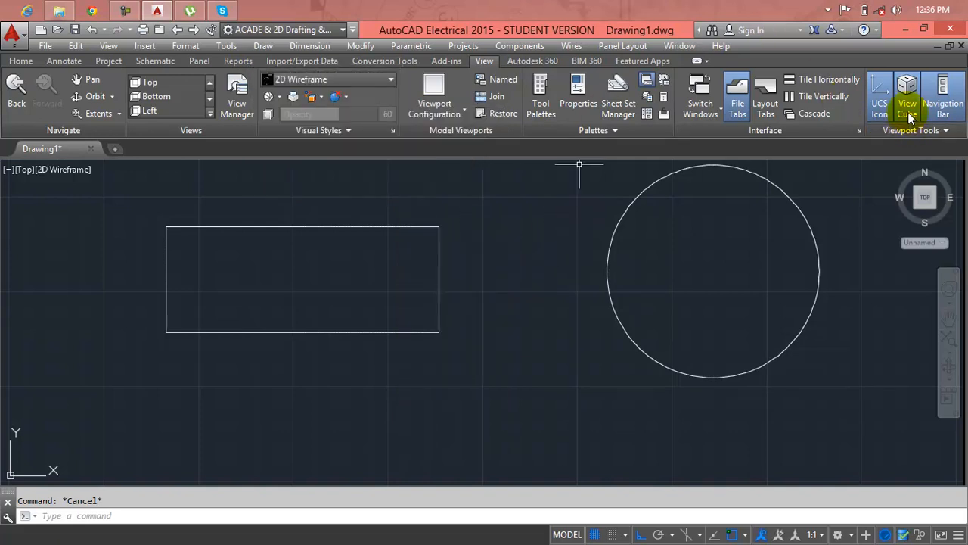
Step: Switch the navigation bar off and on again, and do the same with the ViewCube
{"action": "left_click", "coordinate": [953, 106]}
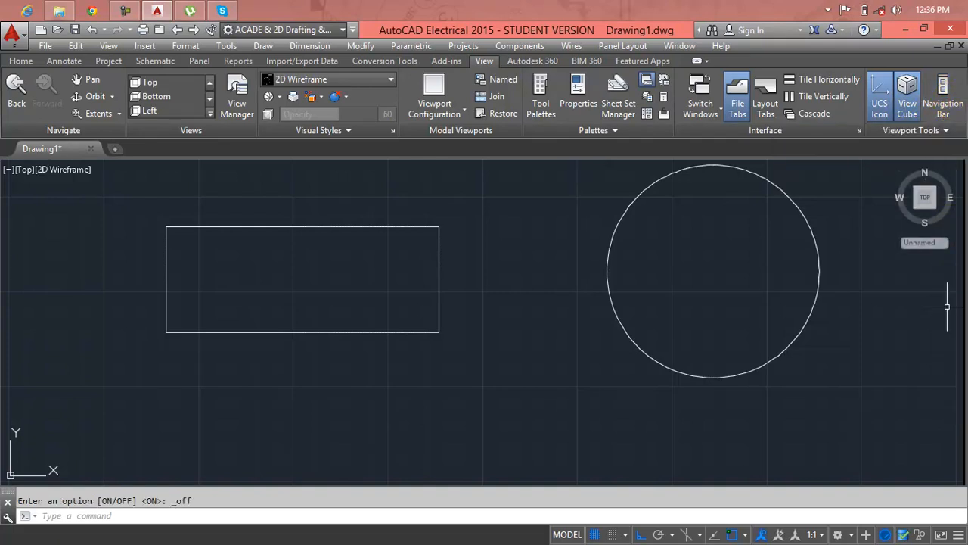
{"action": "left_click", "coordinate": [943, 99]}
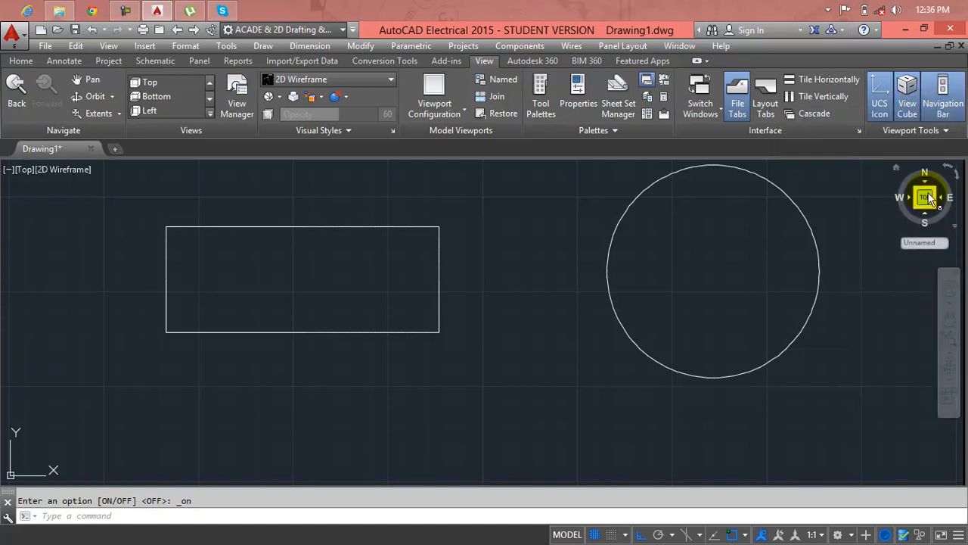
{"action": "left_click", "coordinate": [906, 100]}
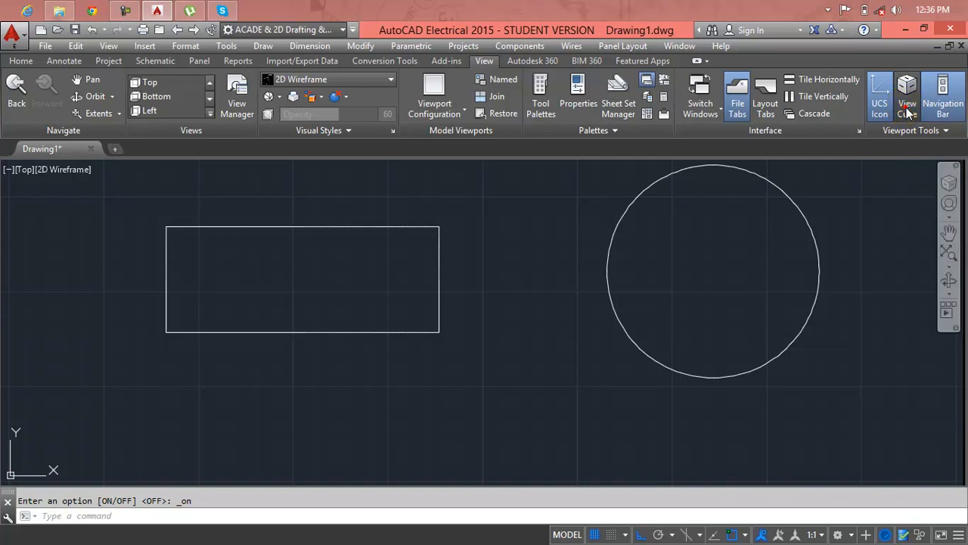
{"action": "left_click", "coordinate": [908, 111]}
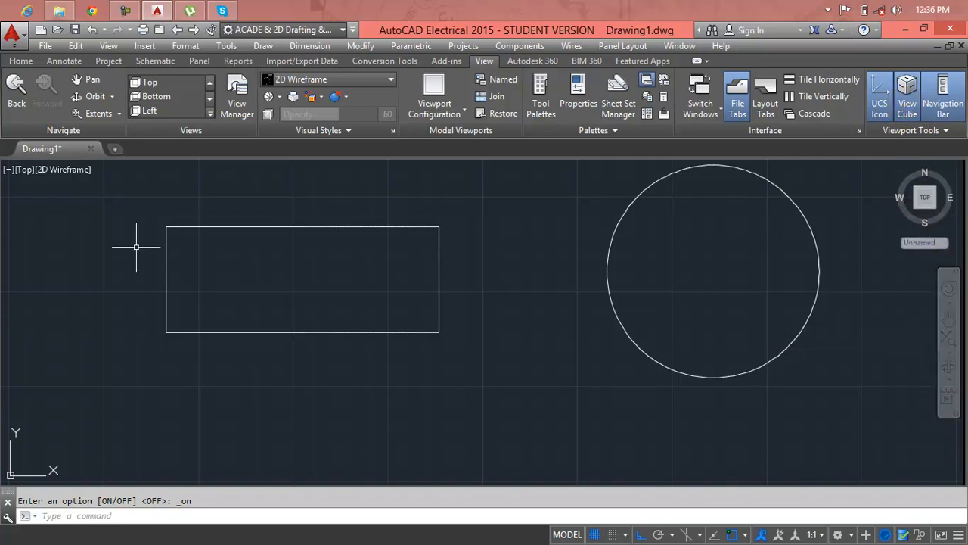
Step: Display the Full Navigation Wheel over the drawing to view its tools, and exit it
{"action": "left_click", "coordinate": [23, 61]}
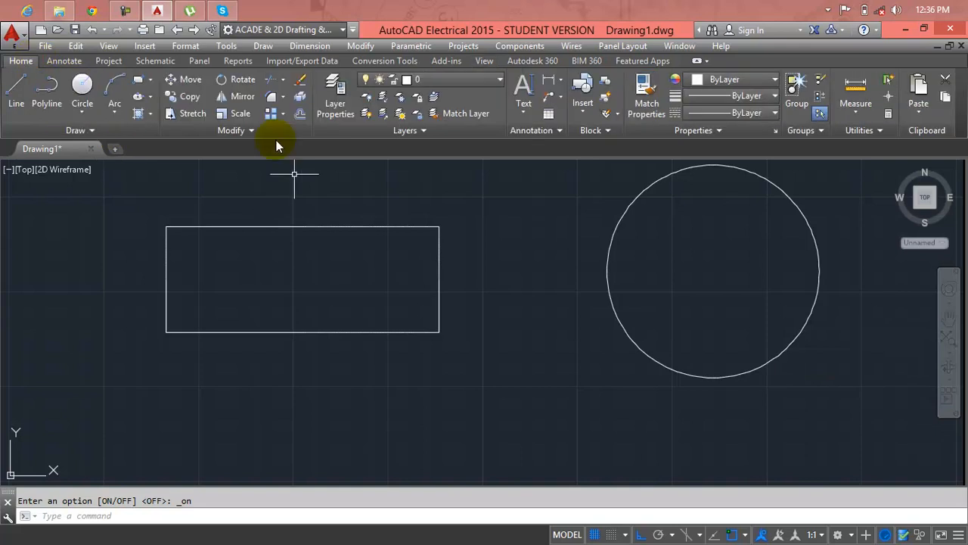
{"action": "left_click", "coordinate": [949, 289]}
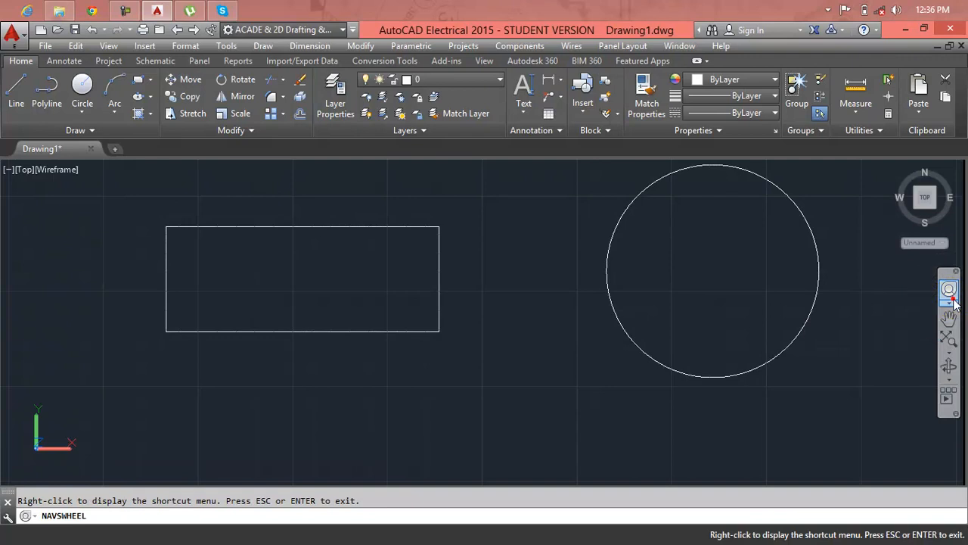
{"action": "left_click", "coordinate": [950, 303]}
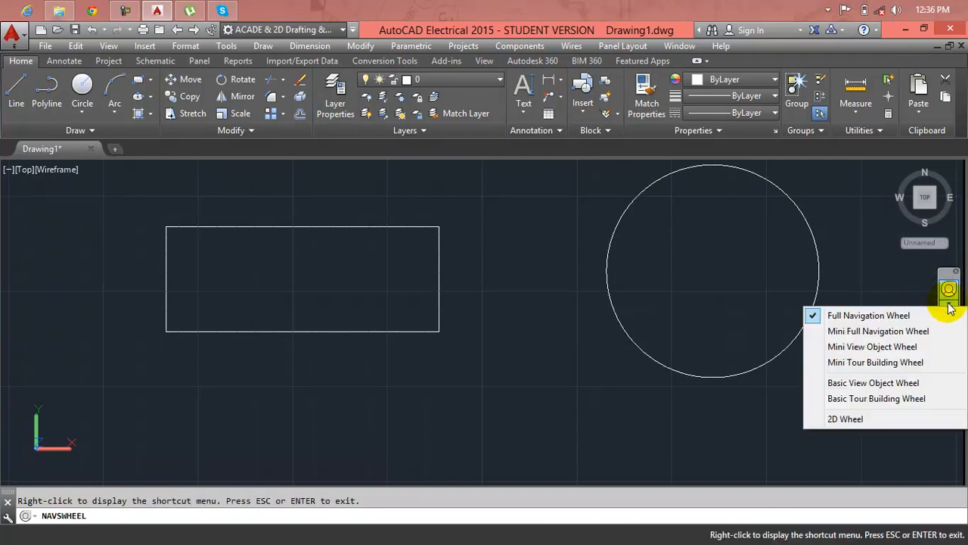
{"action": "left_click", "coordinate": [846, 315]}
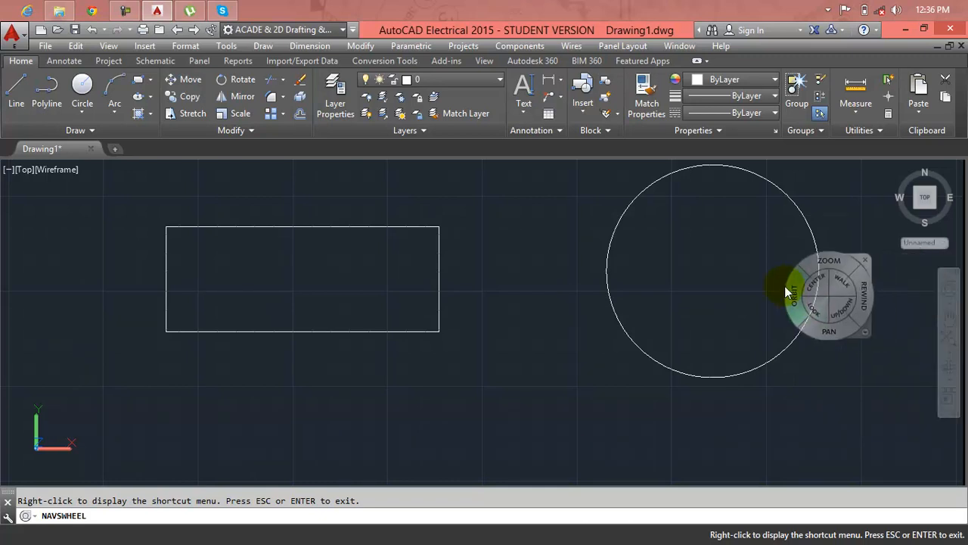
{"action": "key", "text": "Escape"}
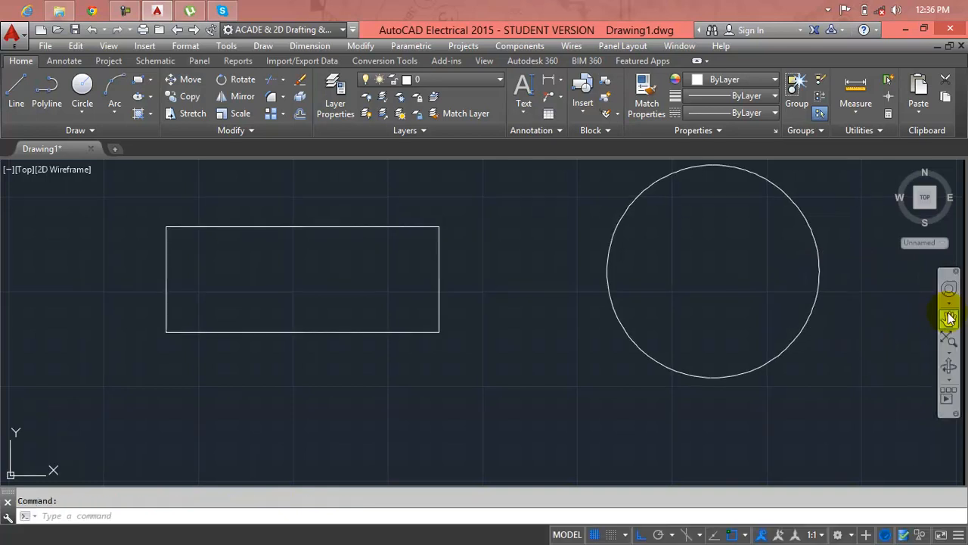
Step: Fit the view to the drawing with the navigation bar's Zoom Extents, and zoom out from it
{"action": "left_click", "coordinate": [951, 353]}
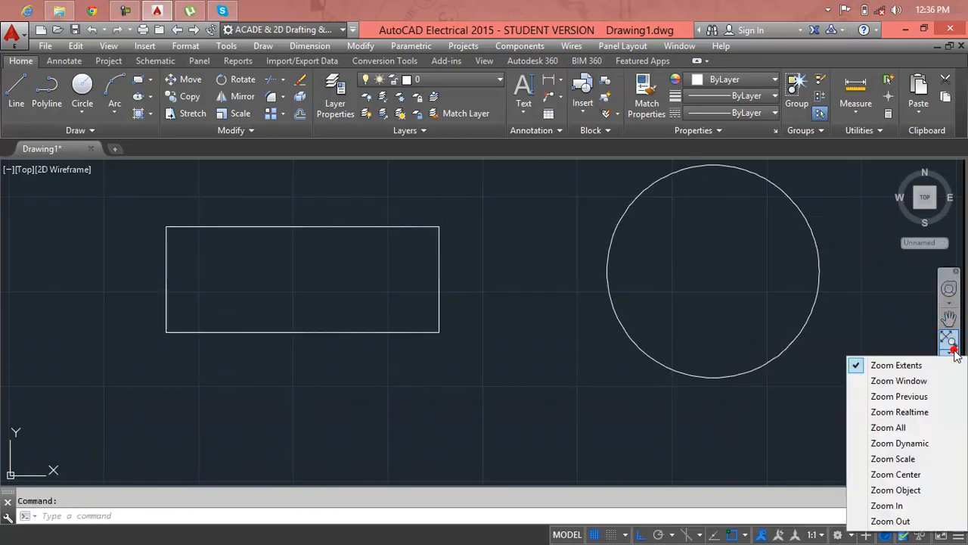
{"action": "left_click", "coordinate": [910, 366]}
{"action": "scroll", "coordinate": [779, 324], "scroll_direction": "down", "scroll_amount": 5}
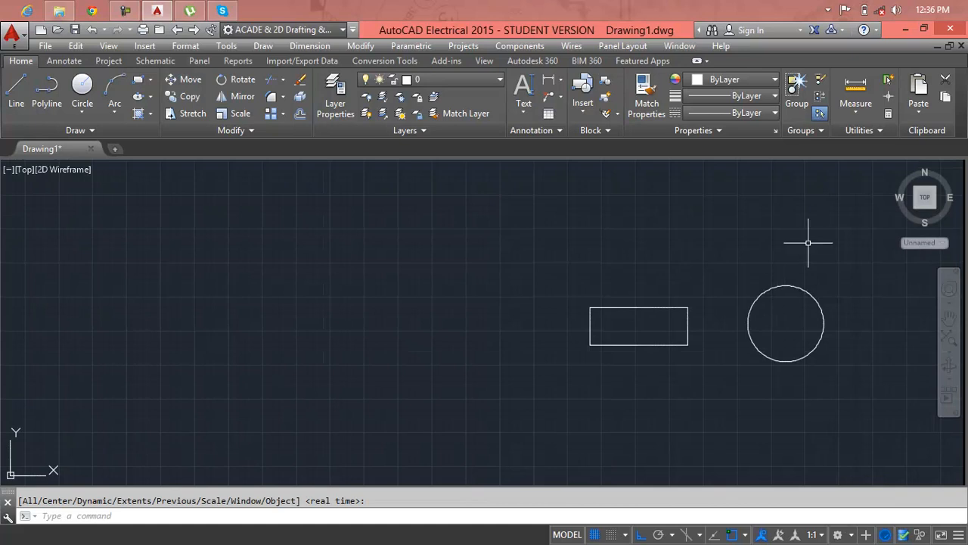
Step: Fit the rectangle and circle in the view using the Extents option of the ZOOM command
{"action": "key", "text": "Escape"}
{"action": "type", "text": "z"}
{"action": "key", "text": "Return"}
{"action": "type", "text": "p"}
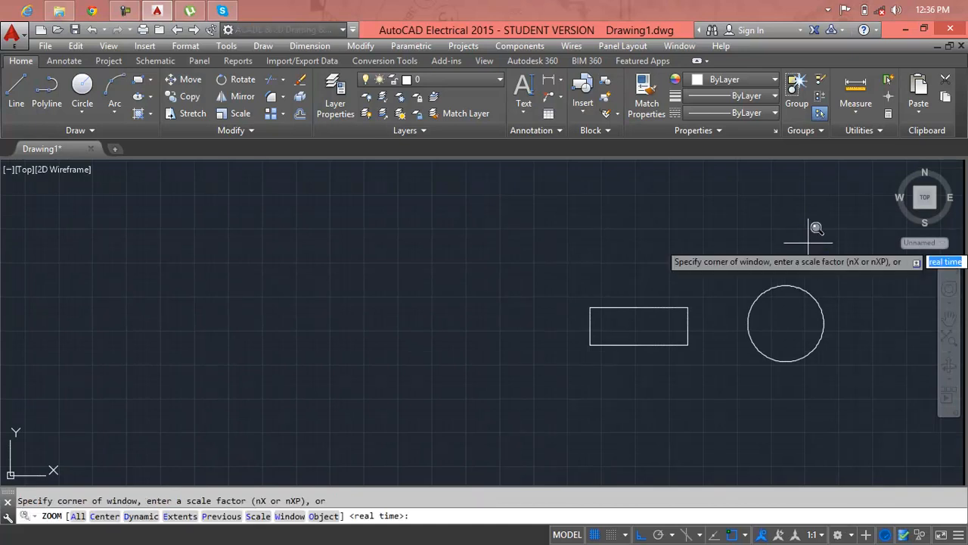
{"action": "key", "text": "Return"}
{"action": "type", "text": "e"}
{"action": "key", "text": "Return"}
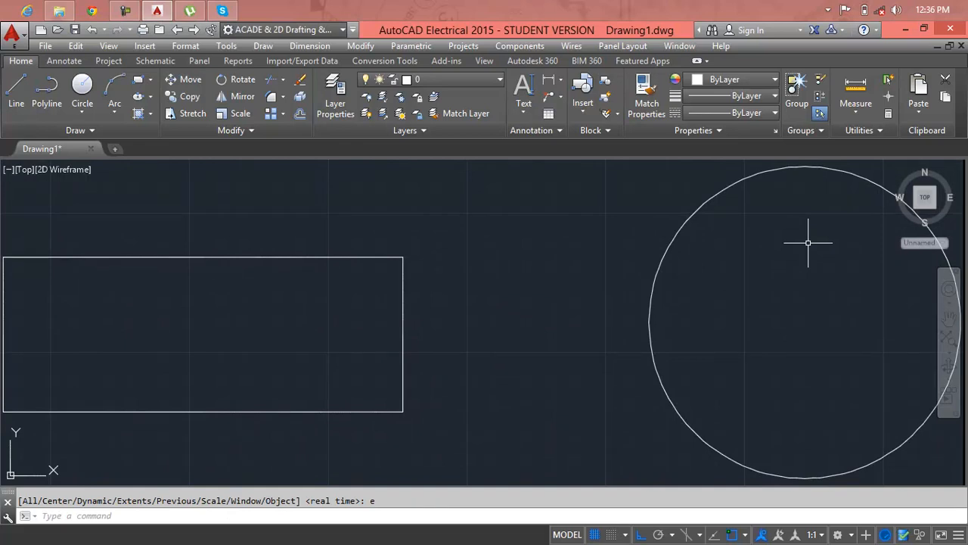
Step: Draw a second circle of about 4" radius above and to the right of the existing shapes
{"action": "scroll", "coordinate": [807, 242], "scroll_direction": "down", "scroll_amount": 5}
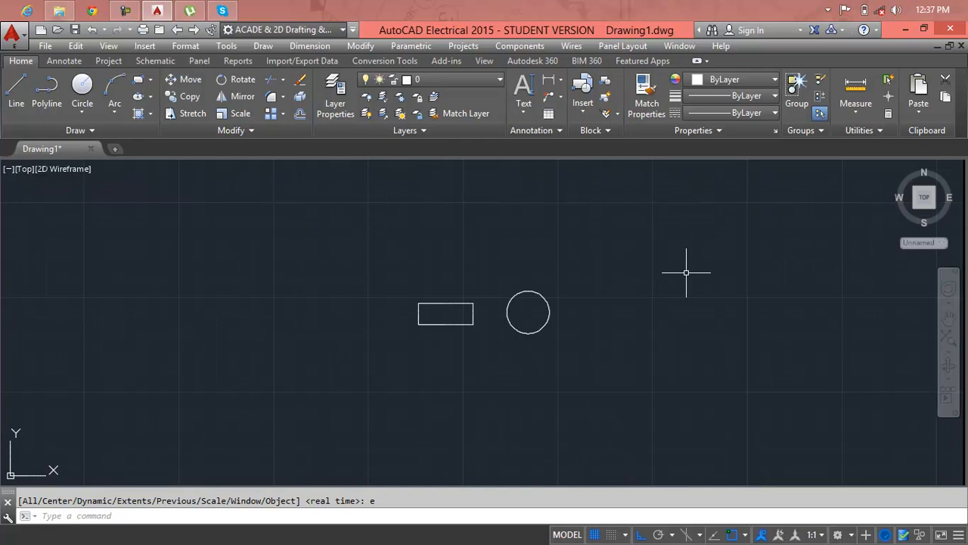
{"action": "type", "text": "c"}
{"action": "key", "text": "Return"}
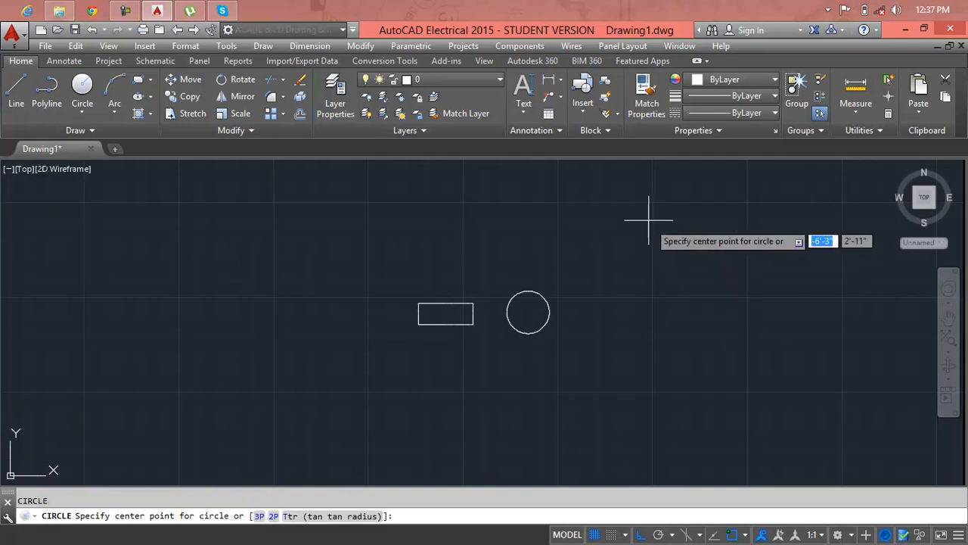
{"action": "left_click", "coordinate": [655, 202]}
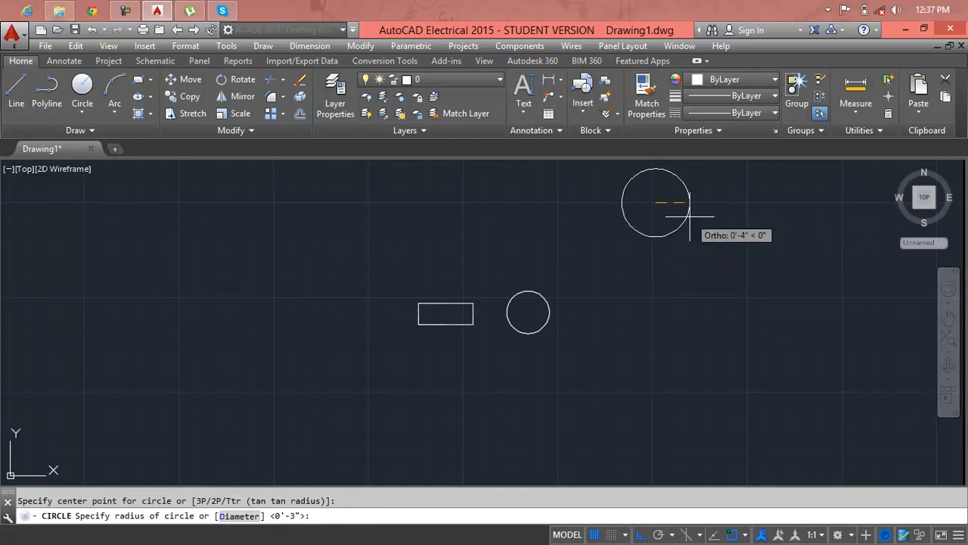
{"action": "left_click", "coordinate": [689, 207]}
{"action": "key", "text": "Escape"}
Step: Use the ZOOM command with the All option and again with the Extents option to compare the views
{"action": "type", "text": "z"}
{"action": "key", "text": "Return"}
{"action": "type", "text": "a"}
{"action": "key", "text": "Return"}
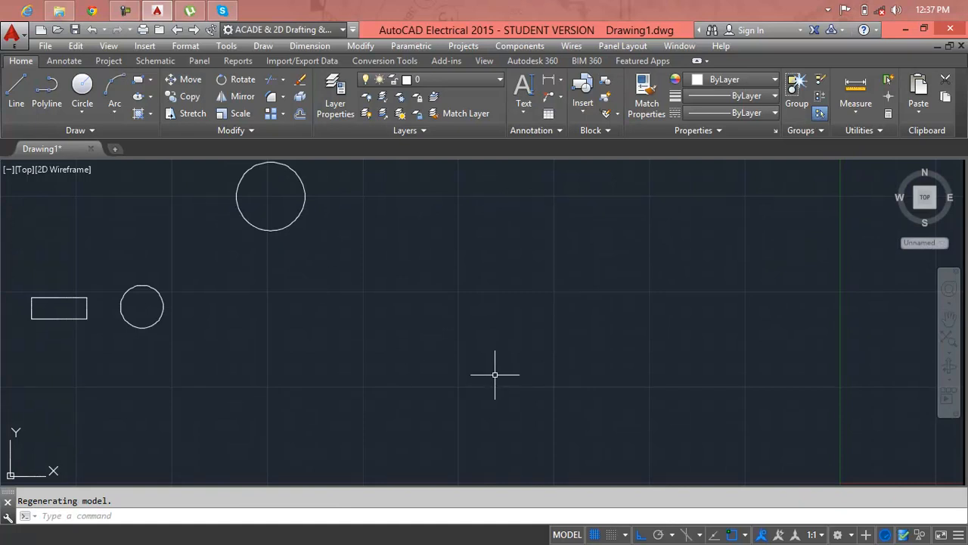
{"action": "type", "text": "z"}
{"action": "key", "text": "Return"}
{"action": "type", "text": "e"}
{"action": "key", "text": "Return"}
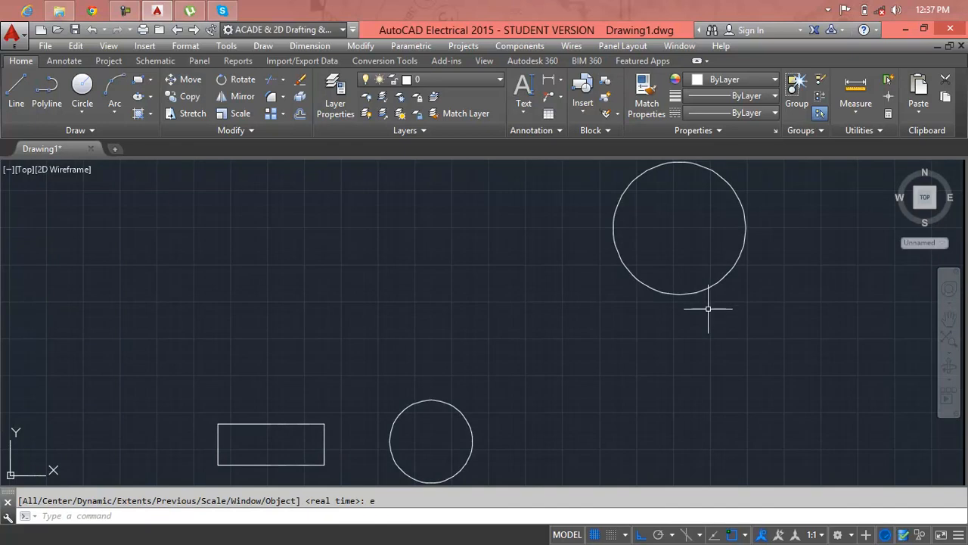
Step: Delete the larger upper-right circle
{"action": "left_click", "coordinate": [712, 290]}
{"action": "left_click", "coordinate": [712, 284]}
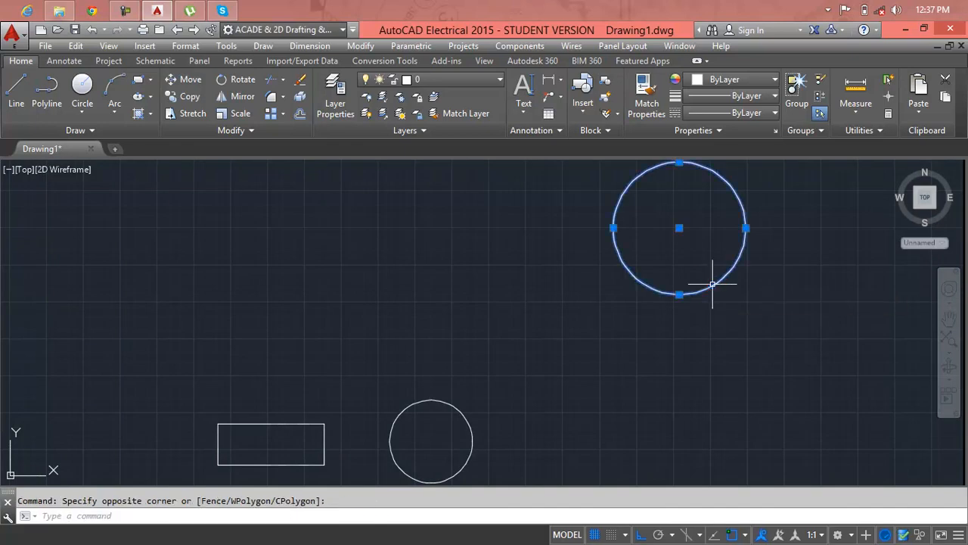
{"action": "key", "text": "Delete"}
Step: Zoom to the extents of the remaining rectangle and circle, and zoom out to leave space around them
{"action": "type", "text": "z"}
{"action": "key", "text": "Return"}
{"action": "type", "text": "e"}
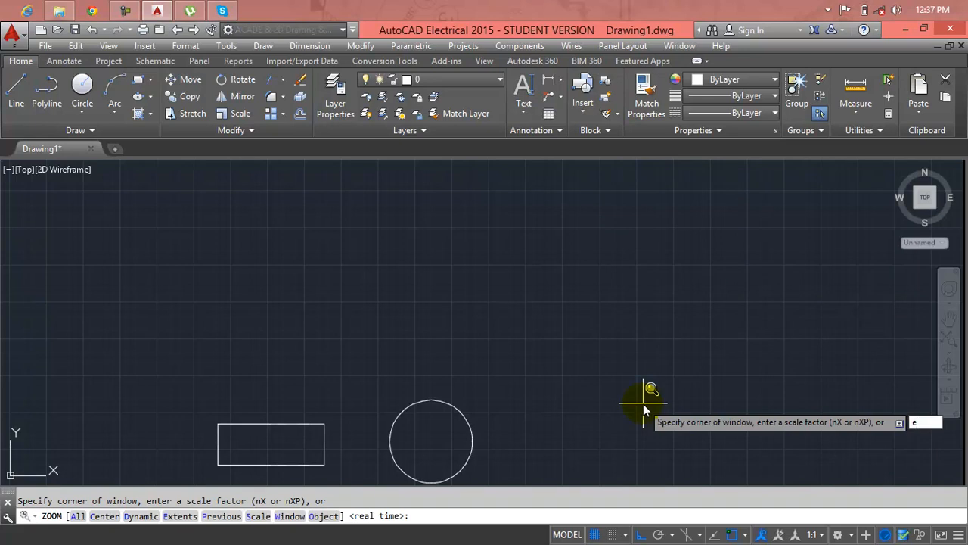
{"action": "key", "text": "Return"}
{"action": "scroll", "coordinate": [724, 274], "scroll_direction": "down", "scroll_amount": 4}
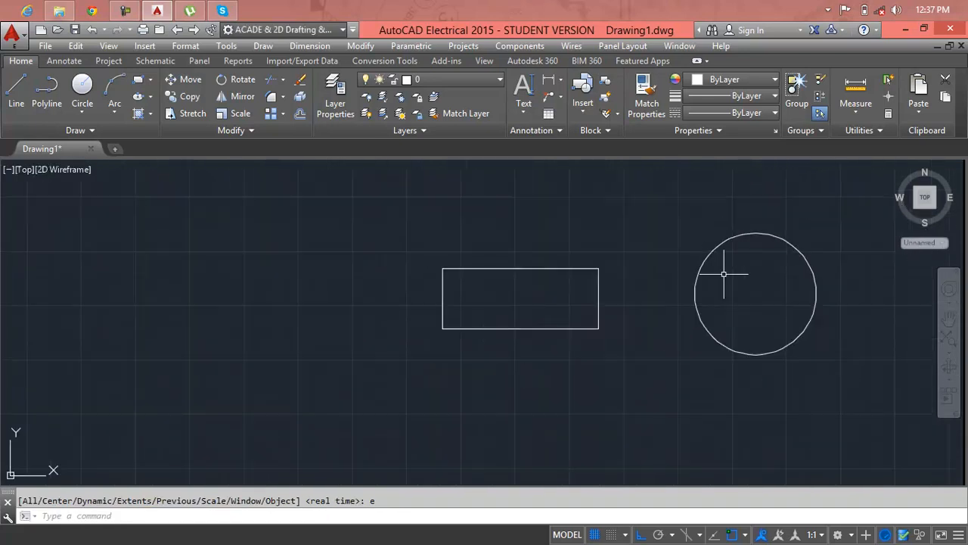
Step: Use Zoom Window to enlarge the rectangle, and repeat it with a tighter window around the same rectangle
{"action": "left_click", "coordinate": [948, 351]}
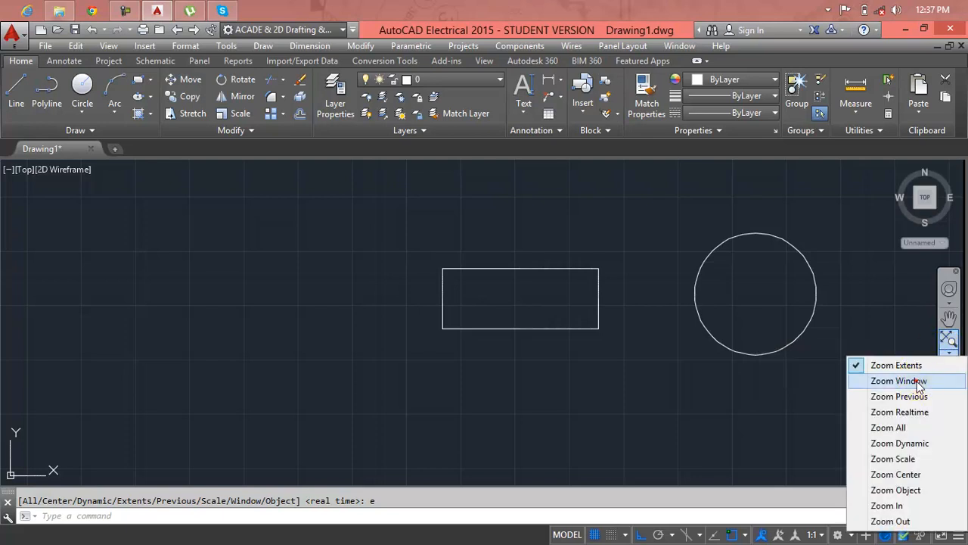
{"action": "left_click", "coordinate": [918, 381]}
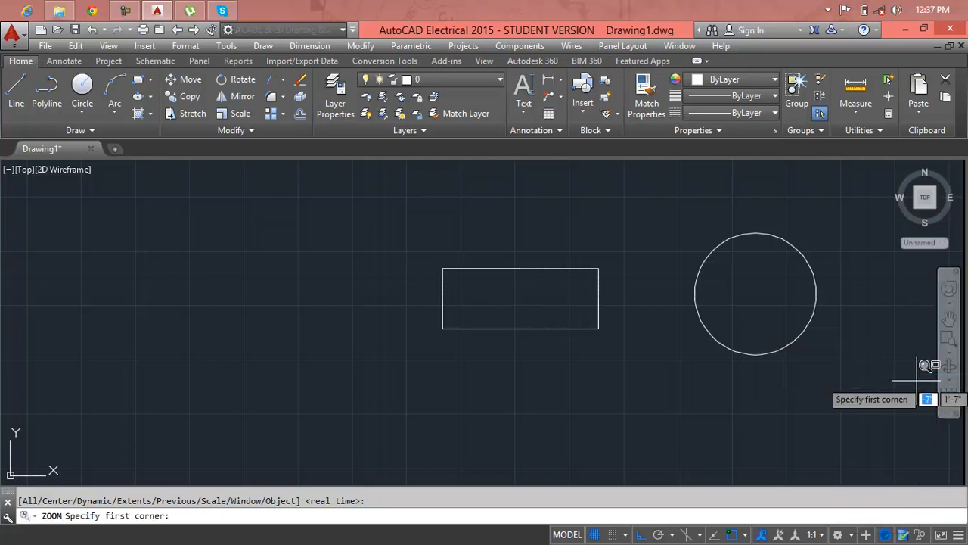
{"action": "left_click", "coordinate": [621, 213]}
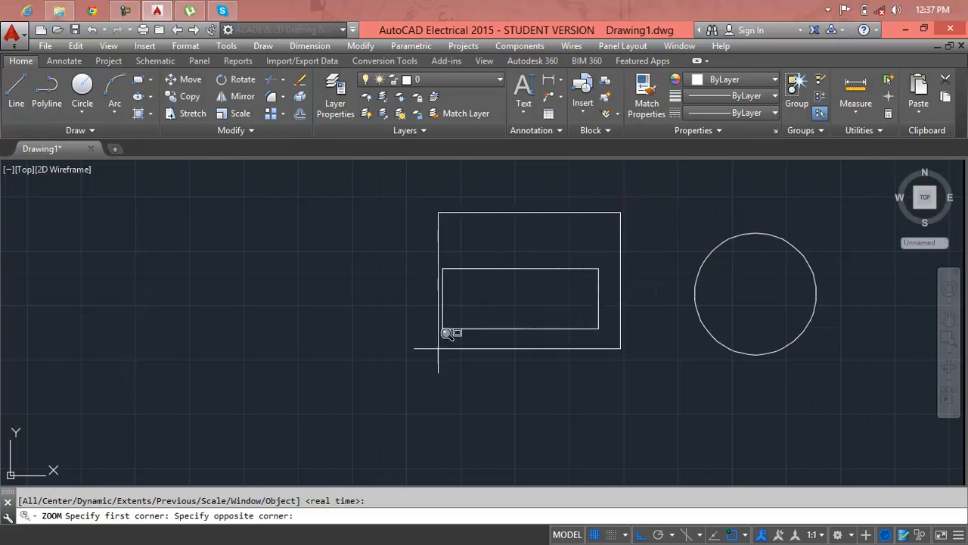
{"action": "left_click", "coordinate": [403, 356]}
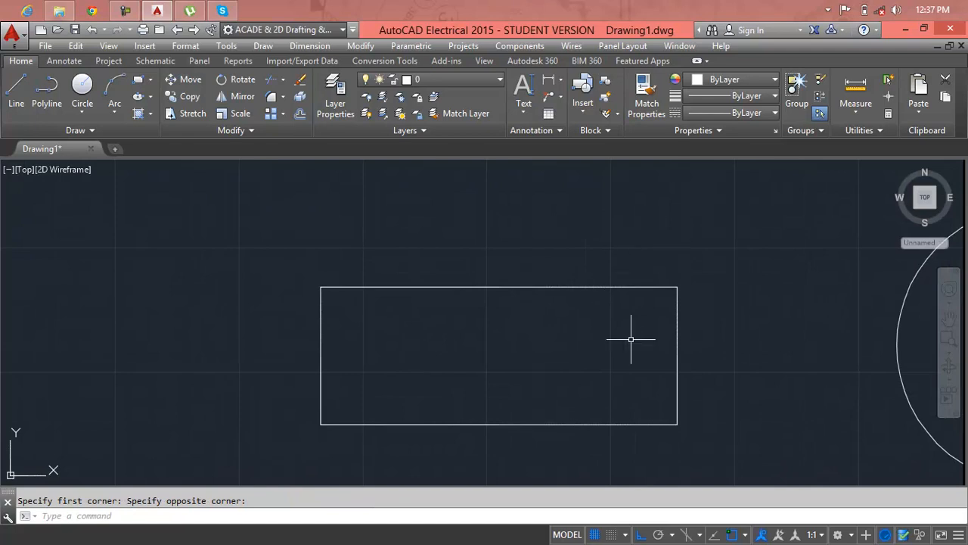
{"action": "left_click", "coordinate": [951, 351]}
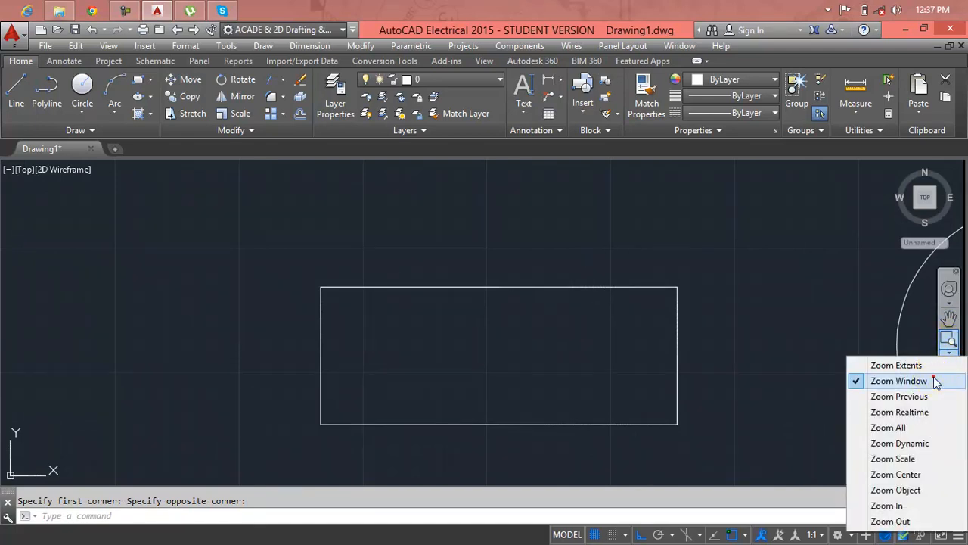
{"action": "left_click", "coordinate": [935, 381]}
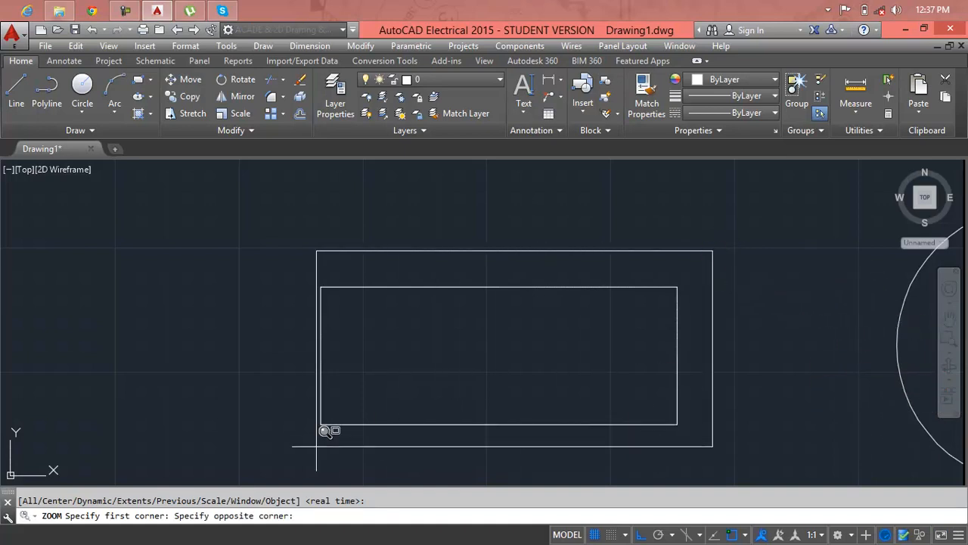
{"action": "left_click", "coordinate": [300, 439]}
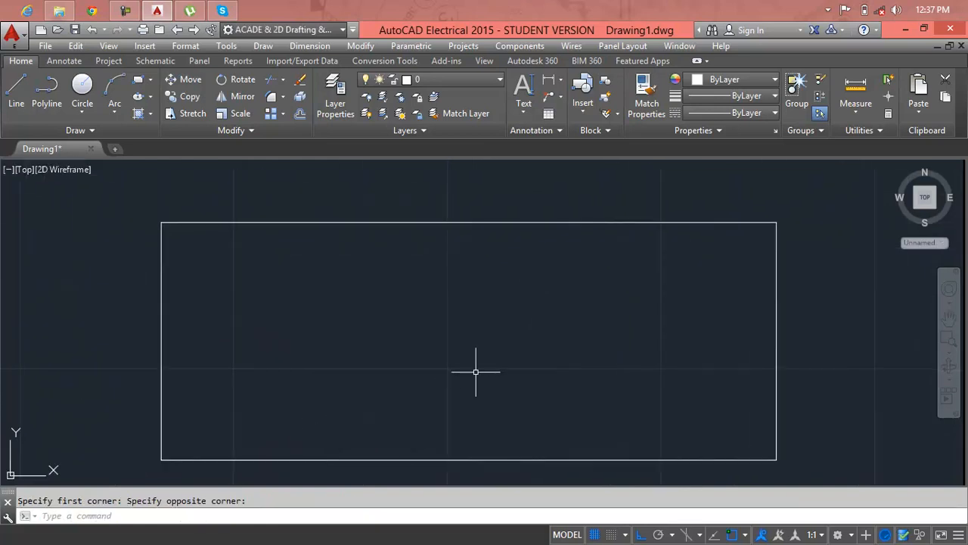
Step: Run the ZOOM command with the Window option and frame the rectangle to enlarge it further
{"action": "type", "text": "z"}
{"action": "key", "text": "Return"}
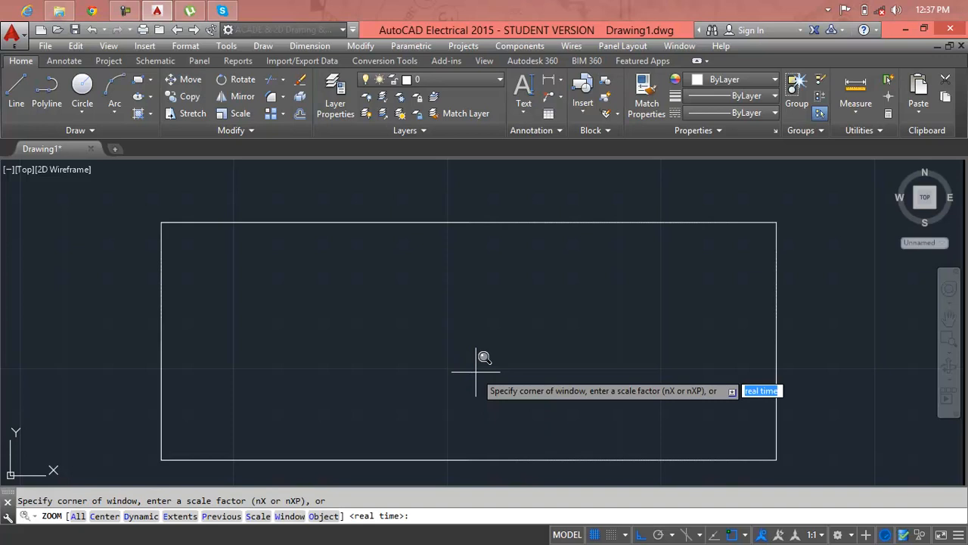
{"action": "type", "text": "w"}
{"action": "key", "text": "Return"}
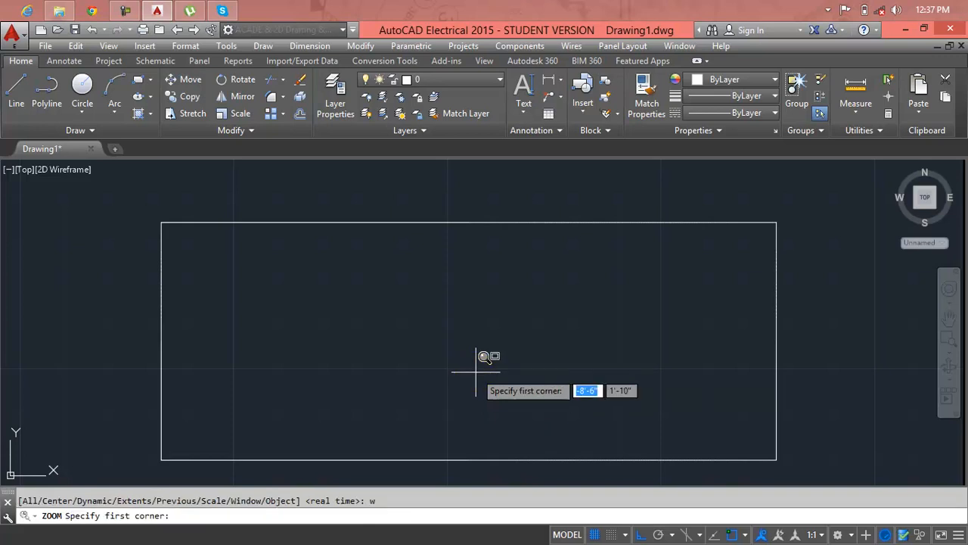
{"action": "left_click", "coordinate": [796, 203]}
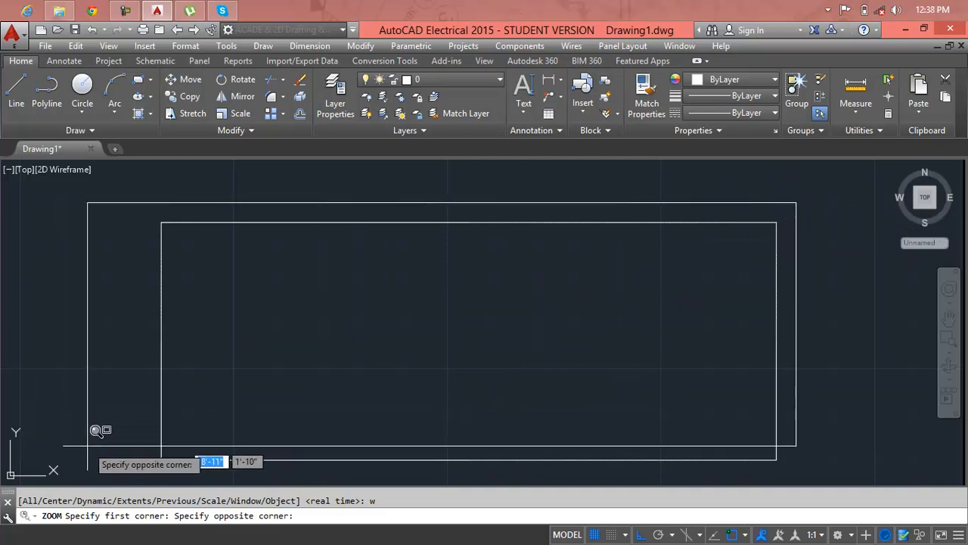
{"action": "left_click", "coordinate": [137, 478]}
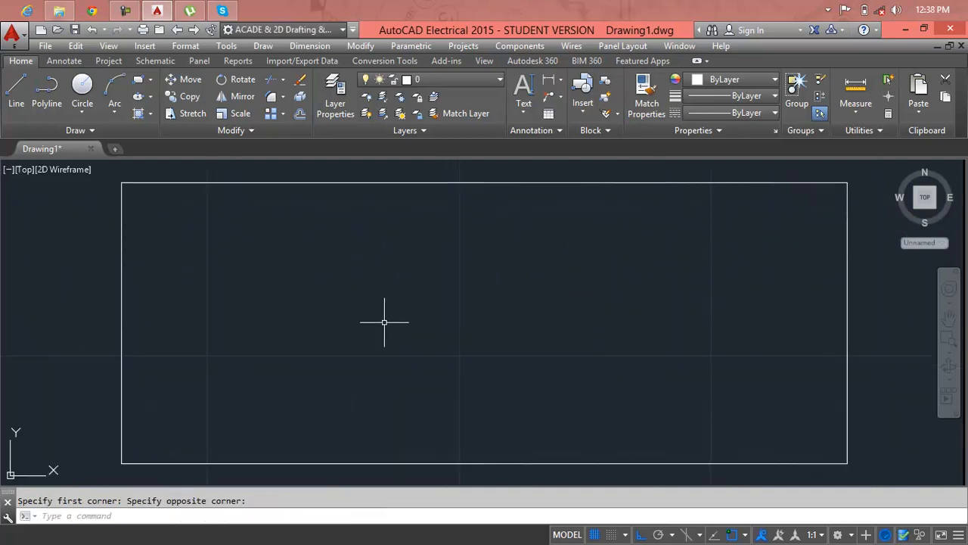
{"action": "key", "text": "Escape"}
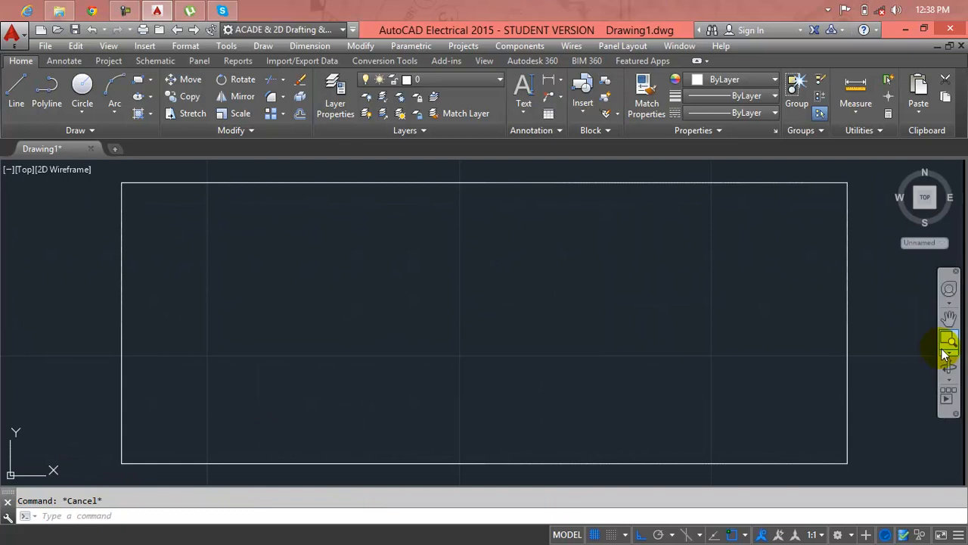
Step: Bring both shapes back into view and use Zoom Window to frame the circle
{"action": "scroll", "coordinate": [894, 324], "scroll_direction": "down", "scroll_amount": 8}
{"action": "scroll", "coordinate": [894, 336], "scroll_direction": "up", "scroll_amount": 6}
{"action": "mouse_move", "coordinate": [893, 334]}
{"action": "middle_mouse_down"}
{"action": "mouse_move", "coordinate": [731, 371]}
{"action": "mouse_move", "coordinate": [612, 415]}
{"action": "middle_mouse_up"}
{"action": "scroll", "coordinate": [607, 354], "scroll_direction": "down", "scroll_amount": 2}
{"action": "middle_click_drag", "start_coordinate": [637, 335], "coordinate": [567, 350]}
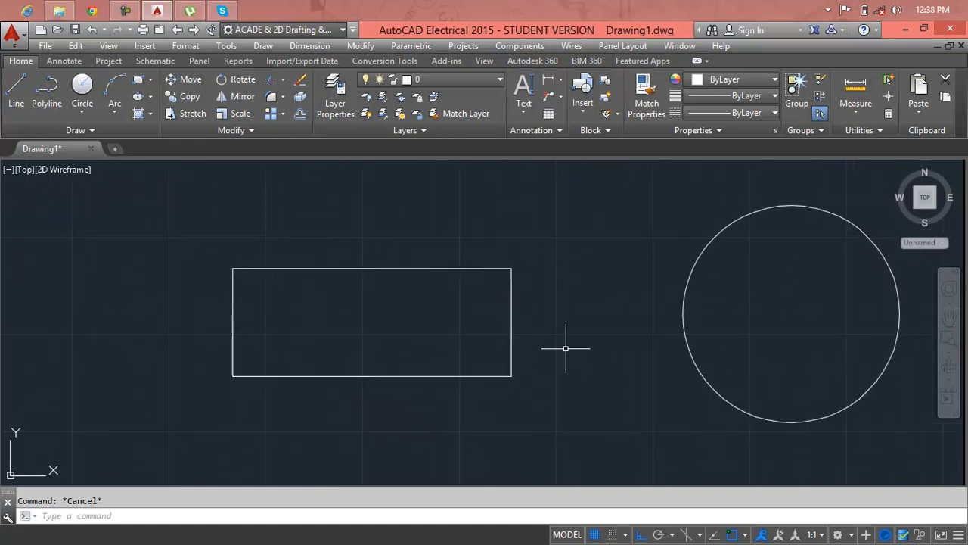
{"action": "left_click", "coordinate": [947, 348]}
{"action": "left_click", "coordinate": [948, 355]}
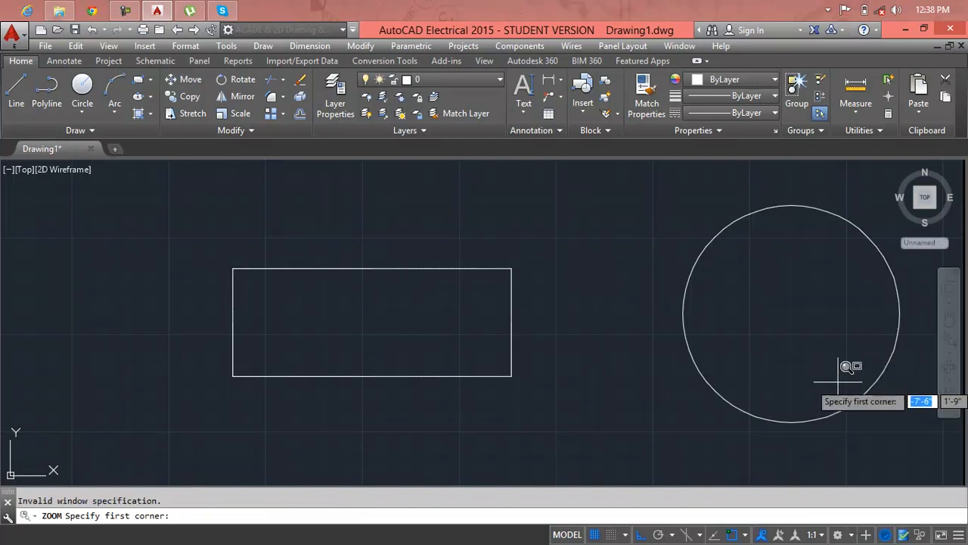
{"action": "left_click", "coordinate": [649, 177]}
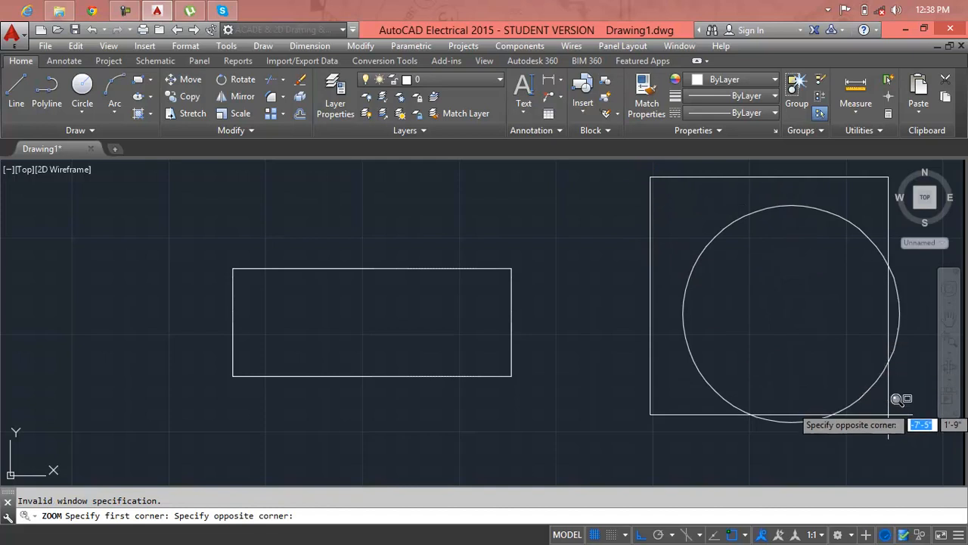
{"action": "left_click", "coordinate": [910, 458]}
Step: Use Zoom Realtime to enlarge and reduce the view around the circle
{"action": "left_click", "coordinate": [952, 353]}
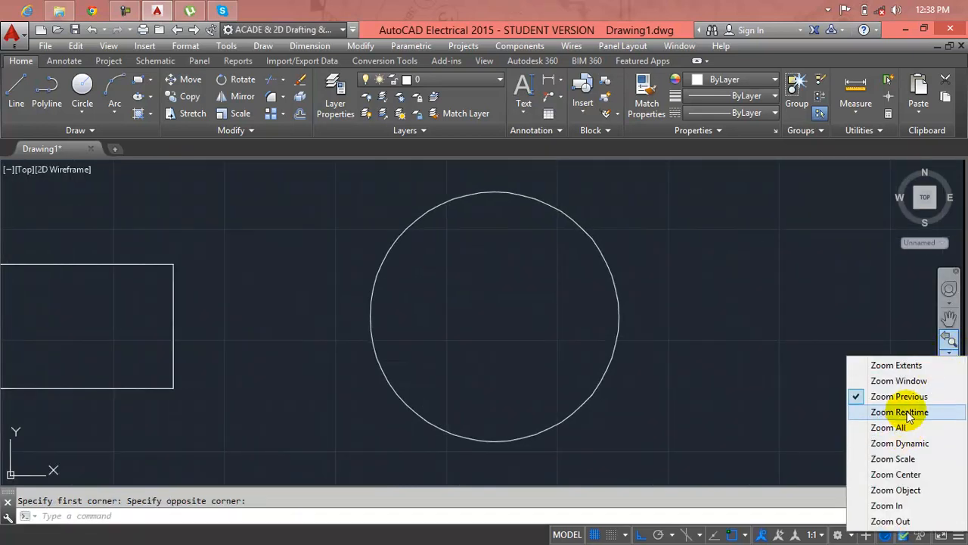
{"action": "left_click", "coordinate": [907, 412]}
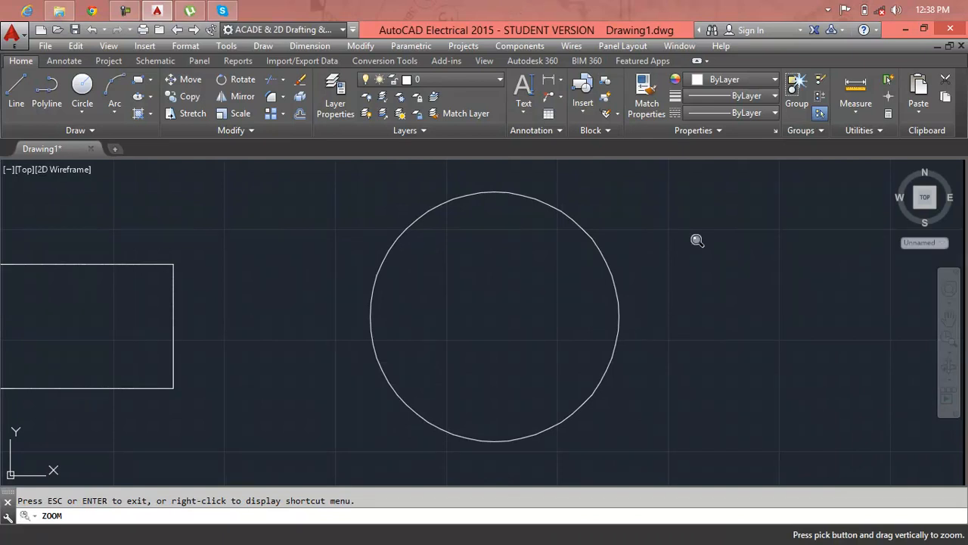
{"action": "left_click_drag", "start_coordinate": [587, 182], "coordinate": [869, 230]}
{"action": "left_click_drag", "start_coordinate": [862, 190], "coordinate": [857, 165]}
{"action": "left_click_drag", "start_coordinate": [457, 366], "coordinate": [493, 166]}
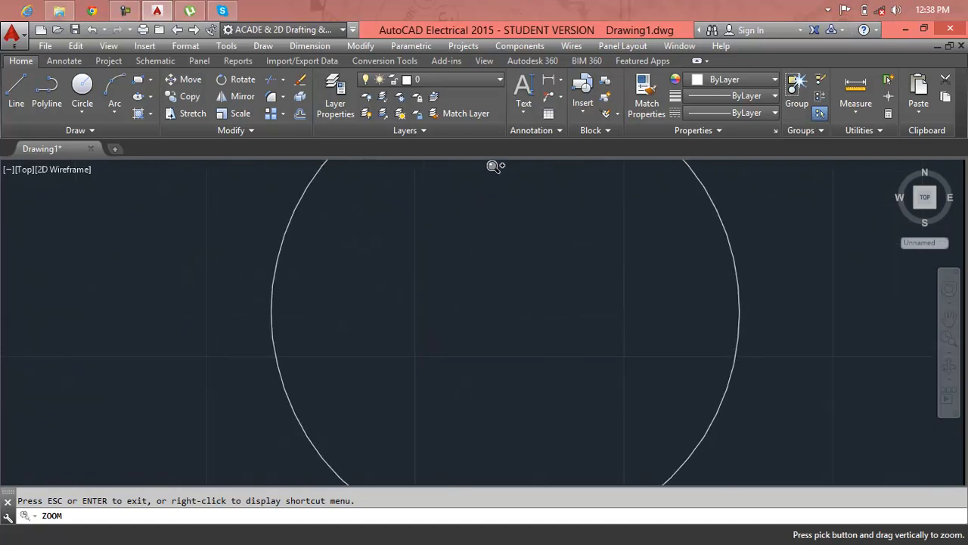
{"action": "mouse_move", "coordinate": [493, 166]}
{"action": "left_mouse_down"}
{"action": "mouse_move", "coordinate": [493, 480]}
{"action": "mouse_move", "coordinate": [544, 186]}
{"action": "mouse_move", "coordinate": [534, 484]}
{"action": "mouse_move", "coordinate": [514, 219]}
{"action": "mouse_move", "coordinate": [522, 182]}
{"action": "left_mouse_up"}
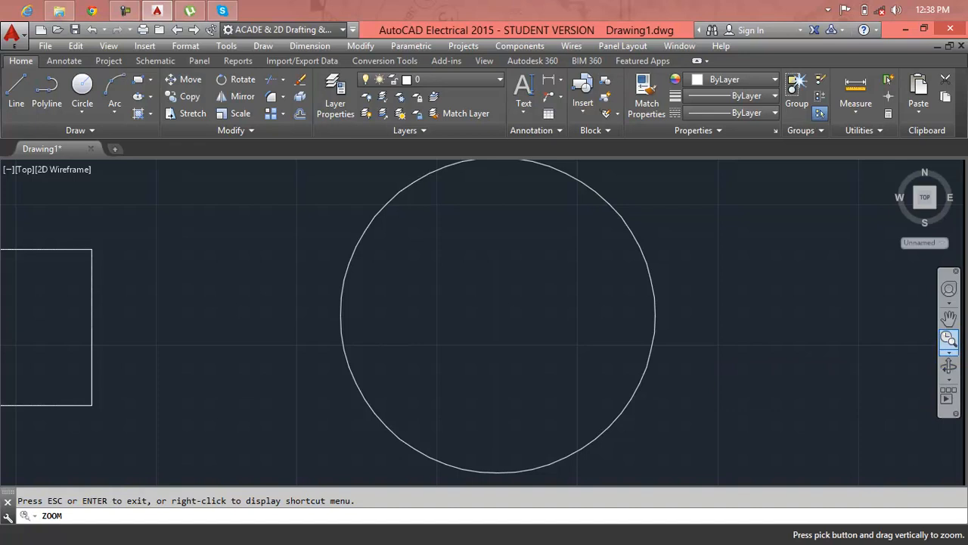
Step: Leave the real-time zoom and display the whole drawing with Zoom All
{"action": "left_click", "coordinate": [950, 352]}
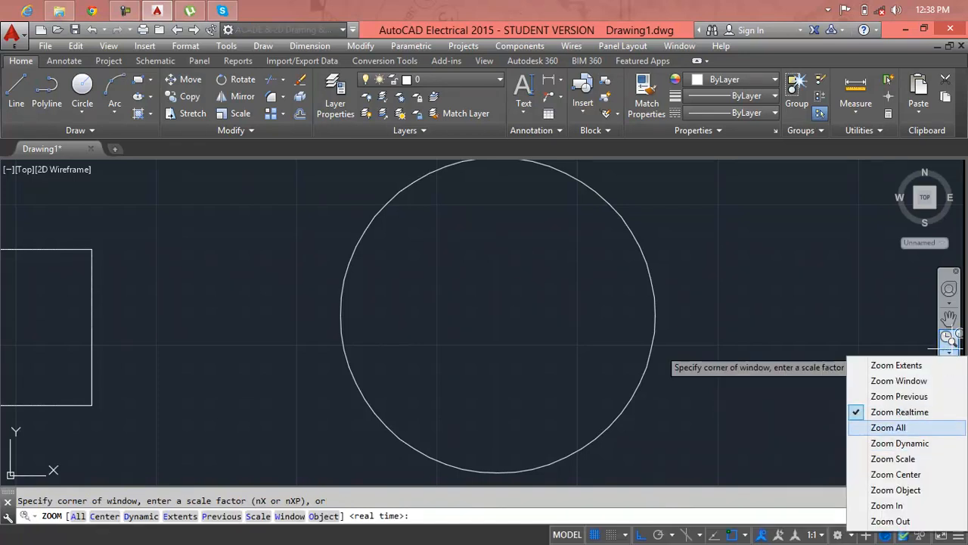
{"action": "left_click", "coordinate": [893, 428]}
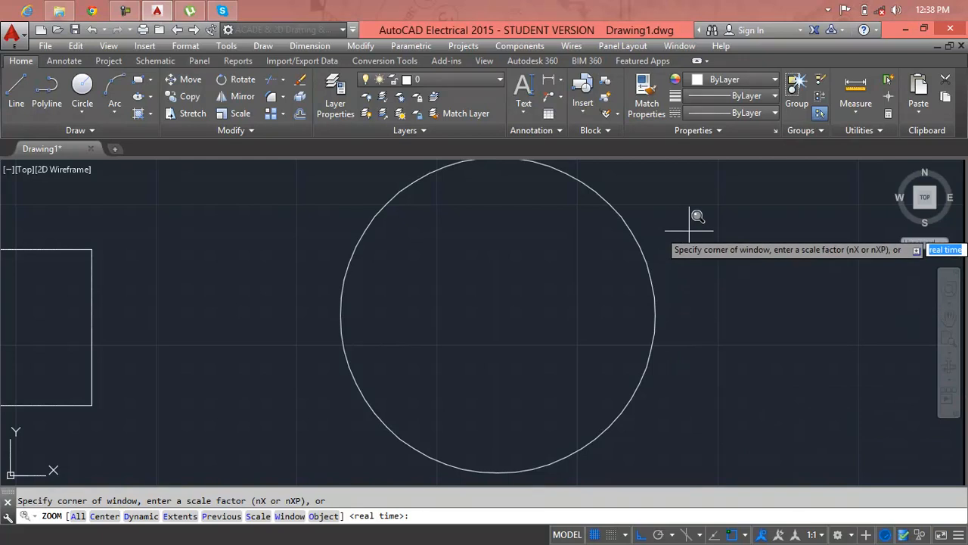
{"action": "key", "text": "Return"}
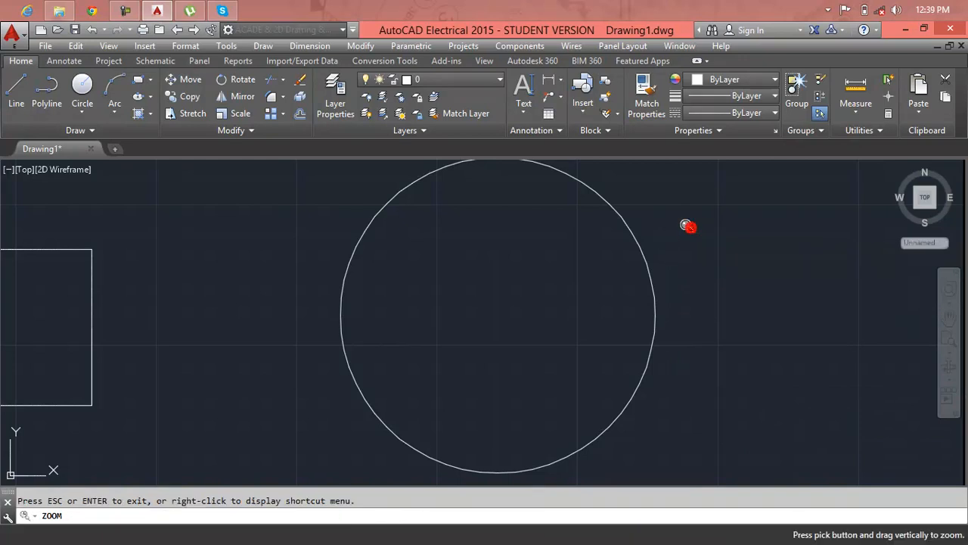
{"action": "key", "text": "Escape"}
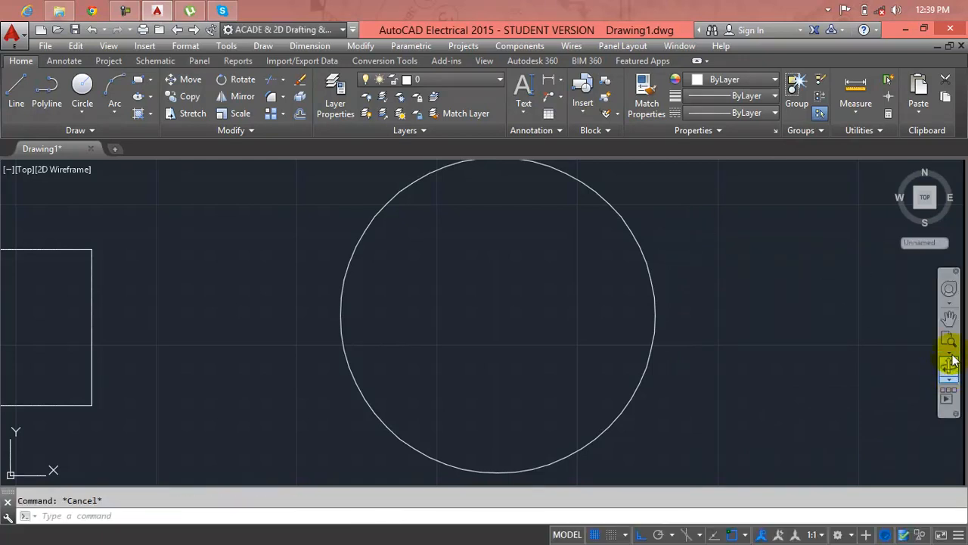
{"action": "left_click", "coordinate": [951, 346]}
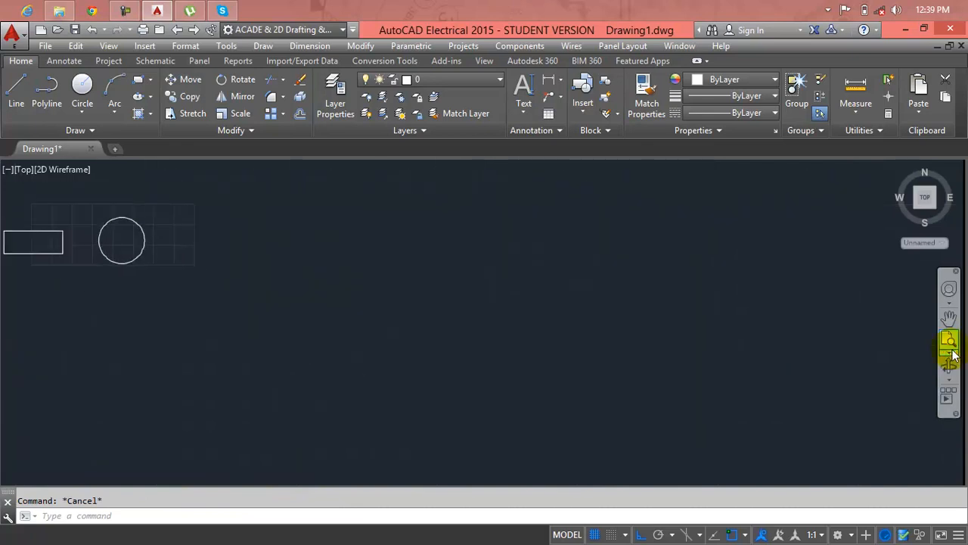
{"action": "left_click", "coordinate": [951, 353]}
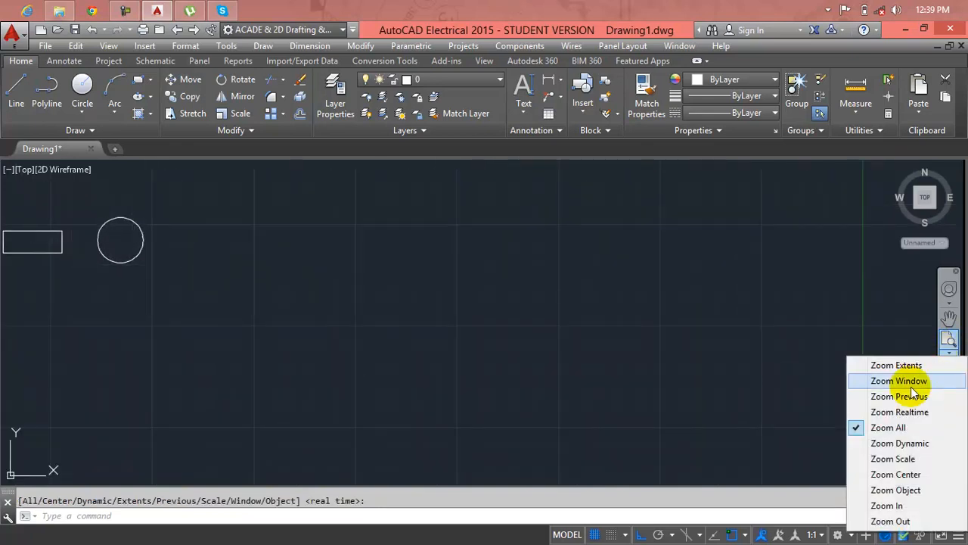
{"action": "left_click", "coordinate": [901, 427]}
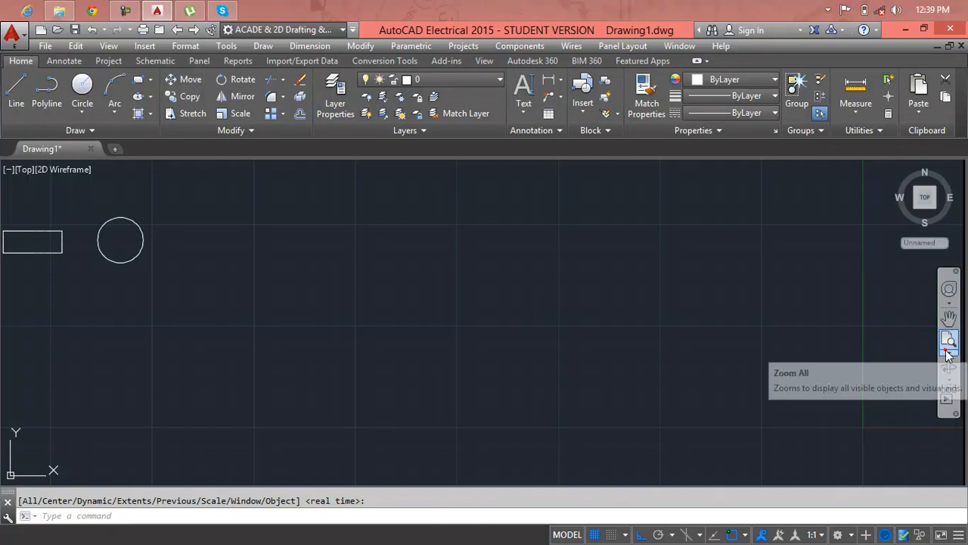
{"action": "left_click", "coordinate": [948, 356]}
{"action": "left_click", "coordinate": [906, 423]}
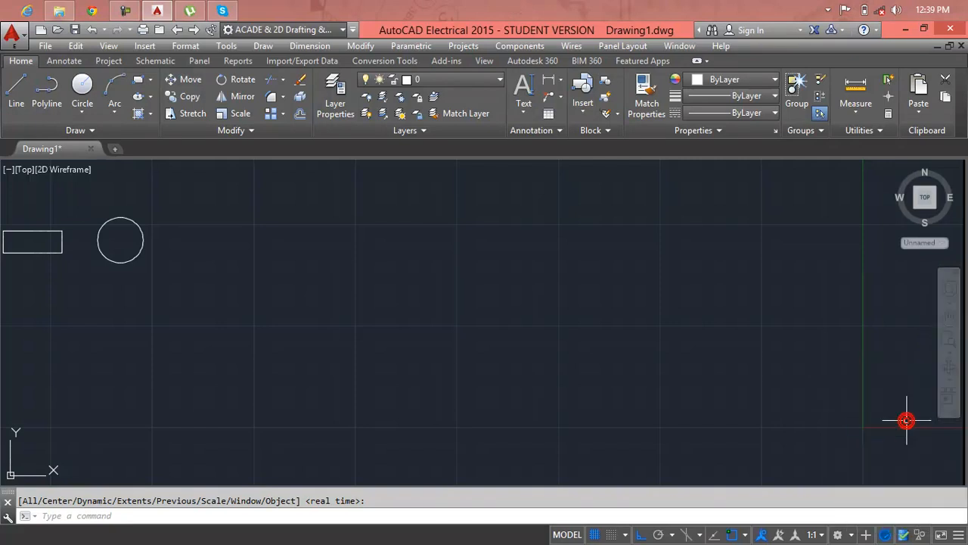
Step: Select the rectangle and circle together with a crossing window, and clear the selection
{"action": "left_click", "coordinate": [289, 217]}
{"action": "left_click", "coordinate": [31, 285]}
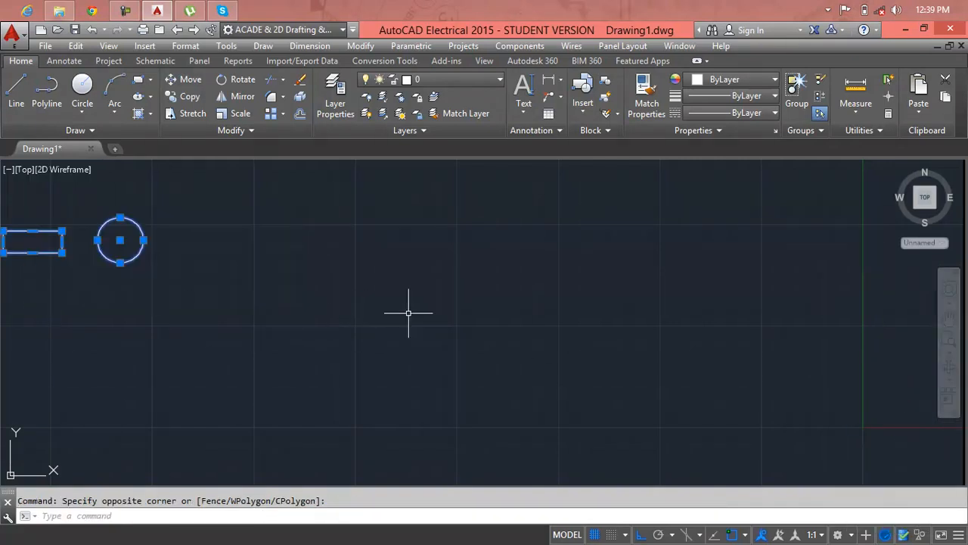
{"action": "key", "text": "Escape"}
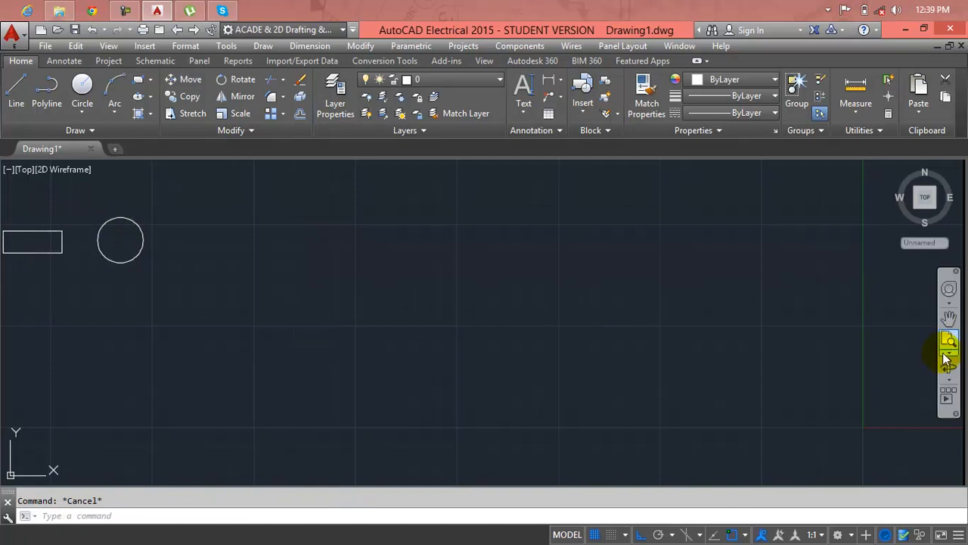
Step: Use Zoom Dynamic to size and place the view box over the rectangle and circle, and apply that view
{"action": "left_click", "coordinate": [947, 357]}
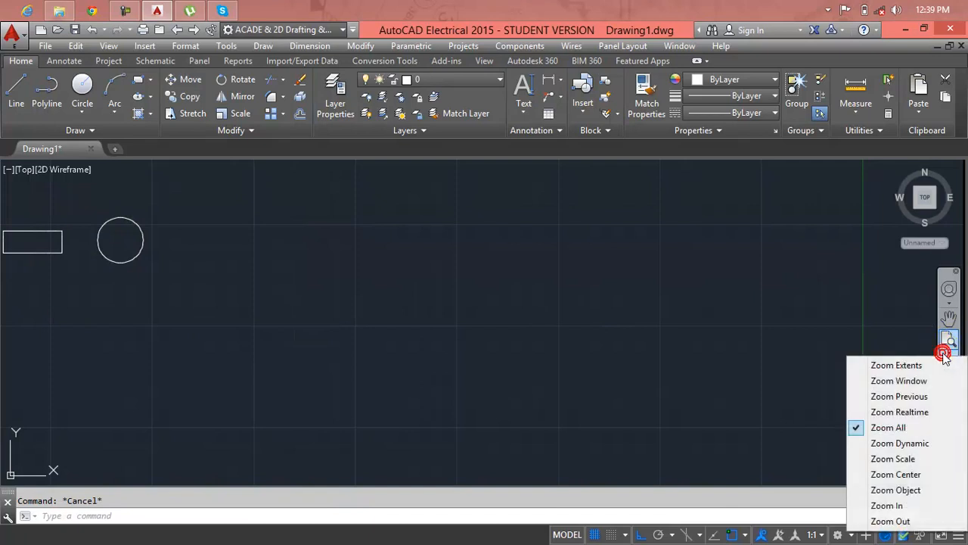
{"action": "left_click", "coordinate": [922, 444]}
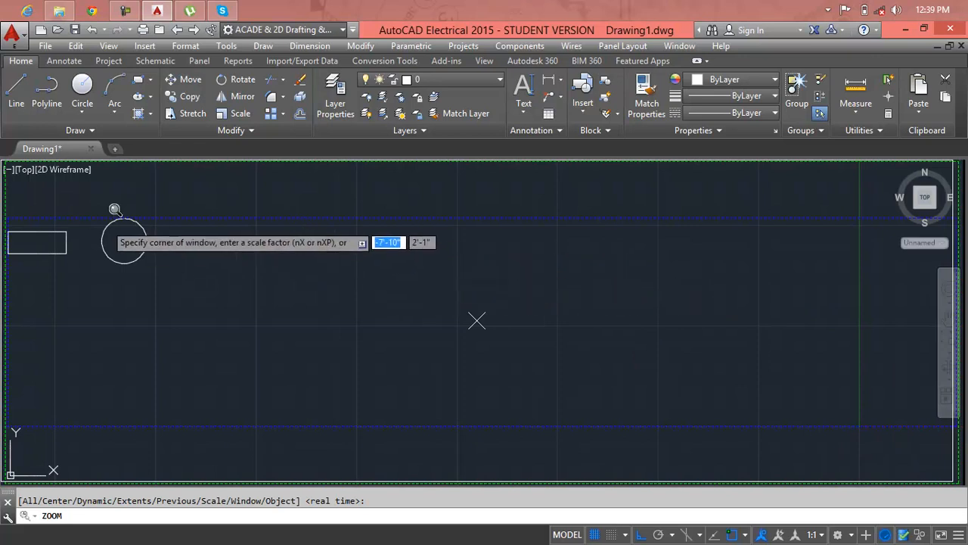
{"action": "left_click", "coordinate": [95, 227]}
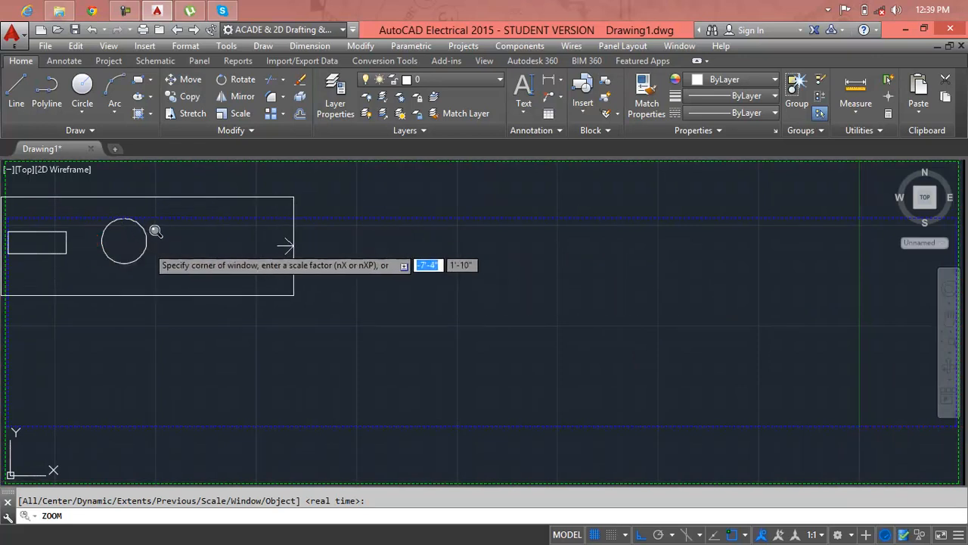
{"action": "left_click", "coordinate": [96, 222]}
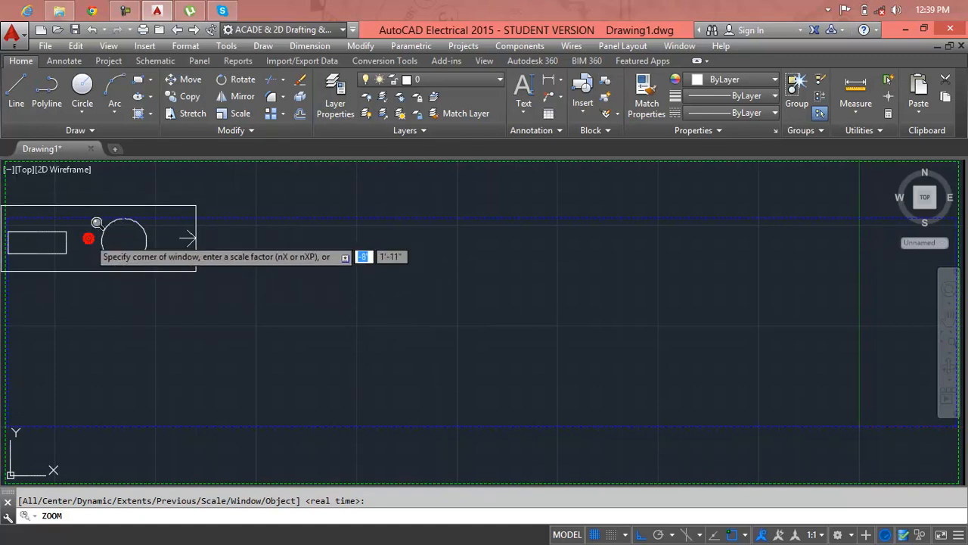
{"action": "key", "text": "Return"}
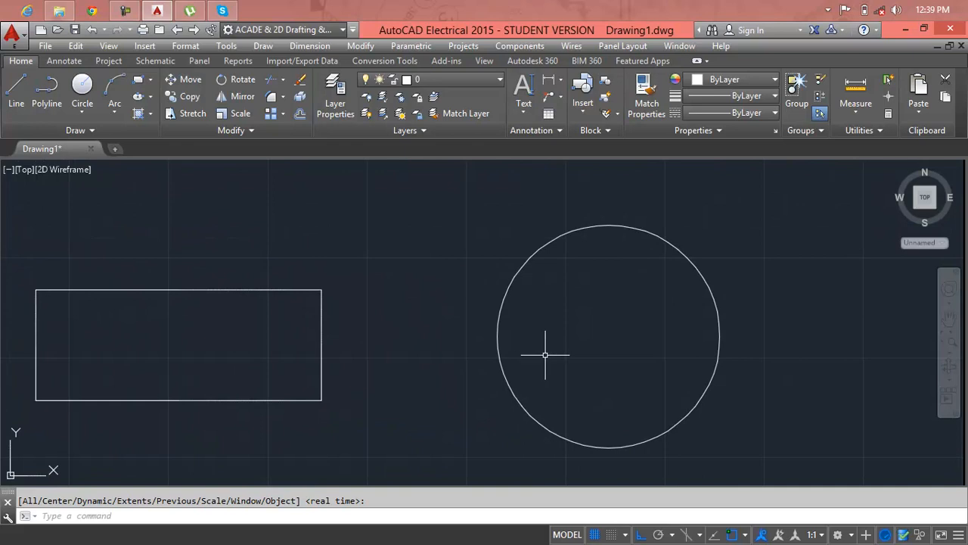
Step: Apply Zoom Scale with the factor defined by two picked points, and bring the rectangle and circle back into view
{"action": "left_click", "coordinate": [954, 378]}
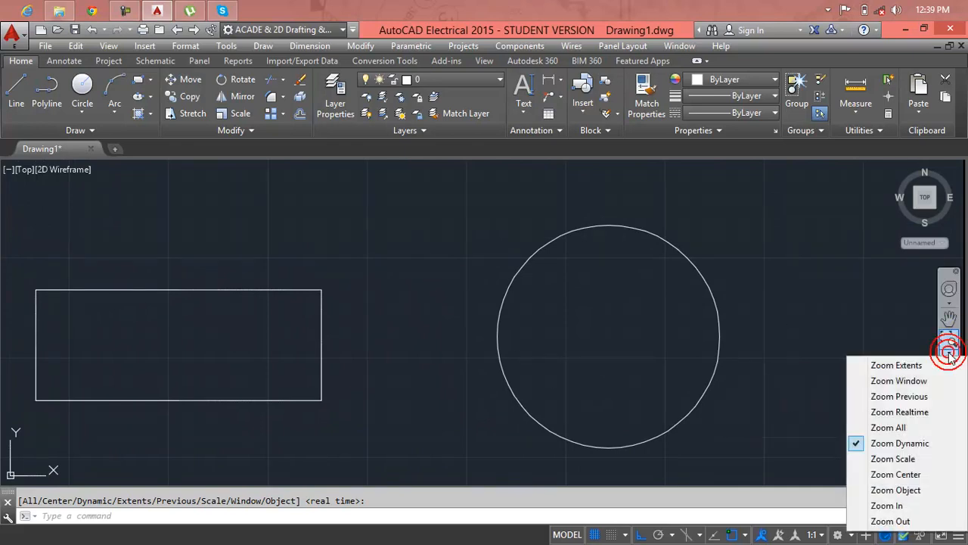
{"action": "left_click", "coordinate": [892, 458]}
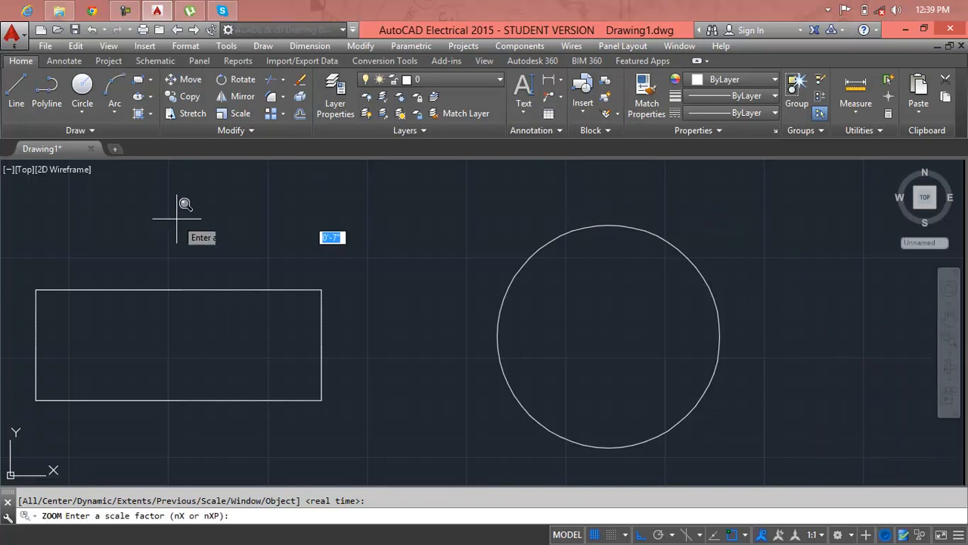
{"action": "left_click", "coordinate": [299, 182]}
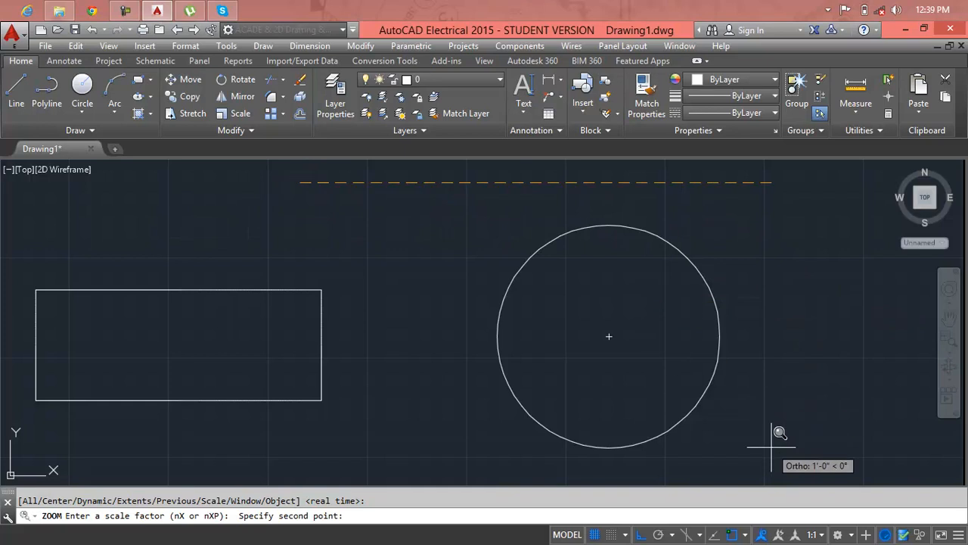
{"action": "left_click", "coordinate": [775, 257]}
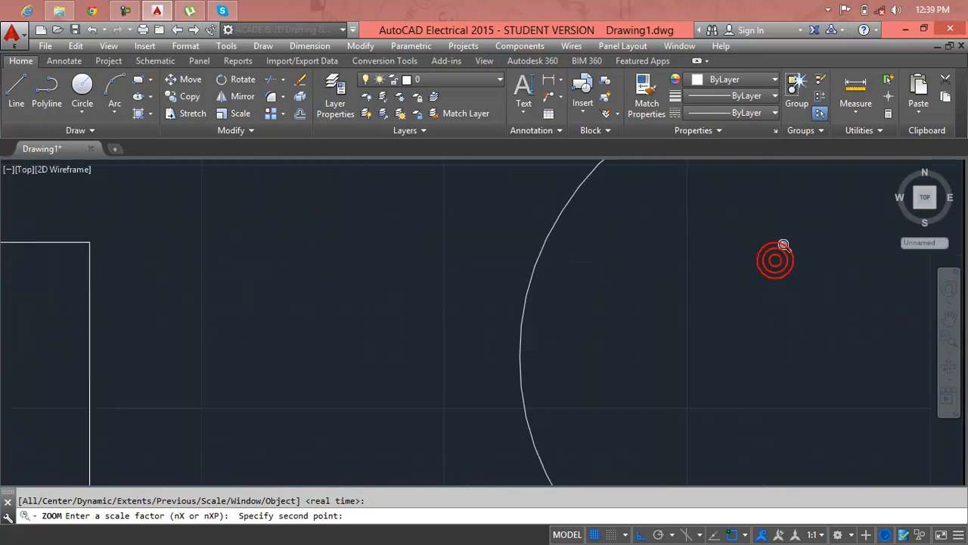
{"action": "scroll", "coordinate": [810, 189], "scroll_direction": "down", "scroll_amount": 5}
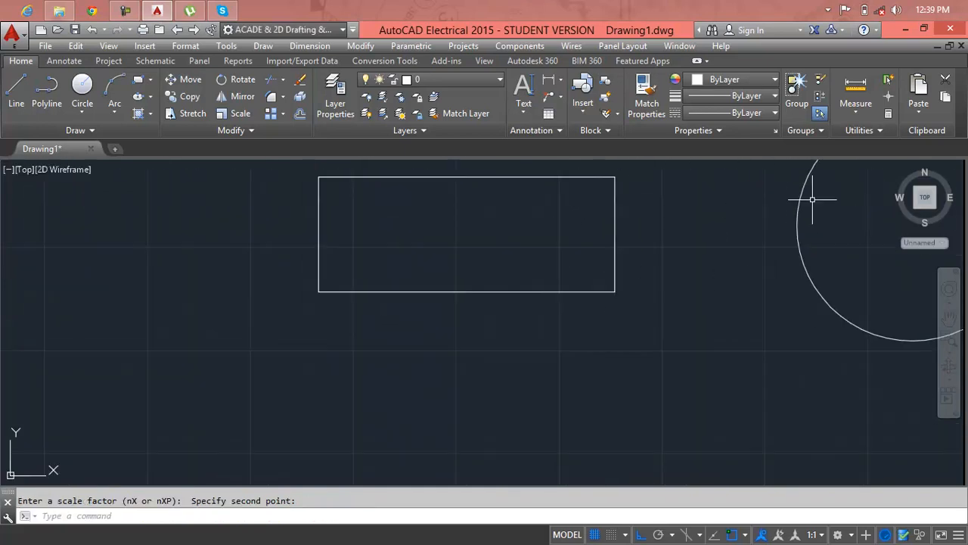
{"action": "middle_click_drag", "start_coordinate": [812, 199], "coordinate": [530, 291]}
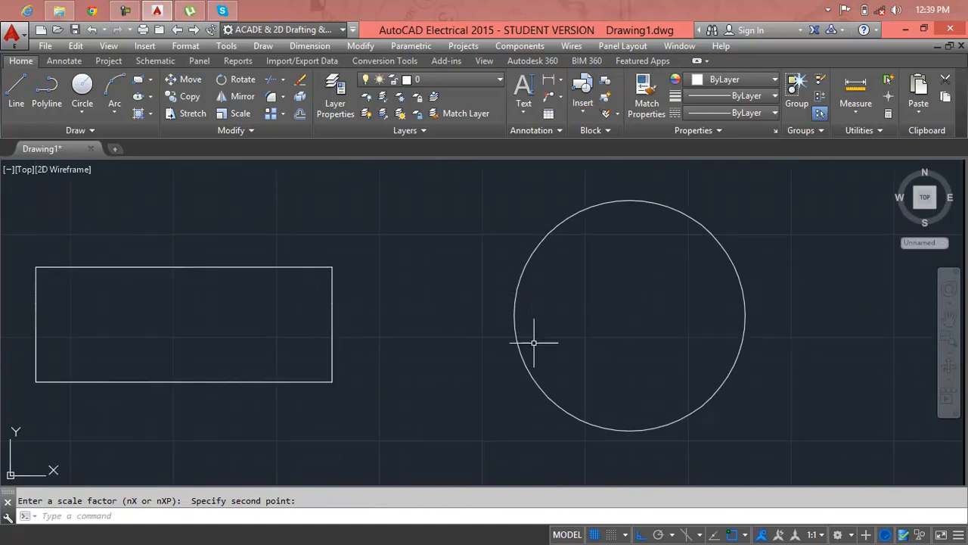
Step: Apply Zoom Center about a point between the rectangle and circle, defining the view height with two picked points
{"action": "left_click", "coordinate": [950, 352]}
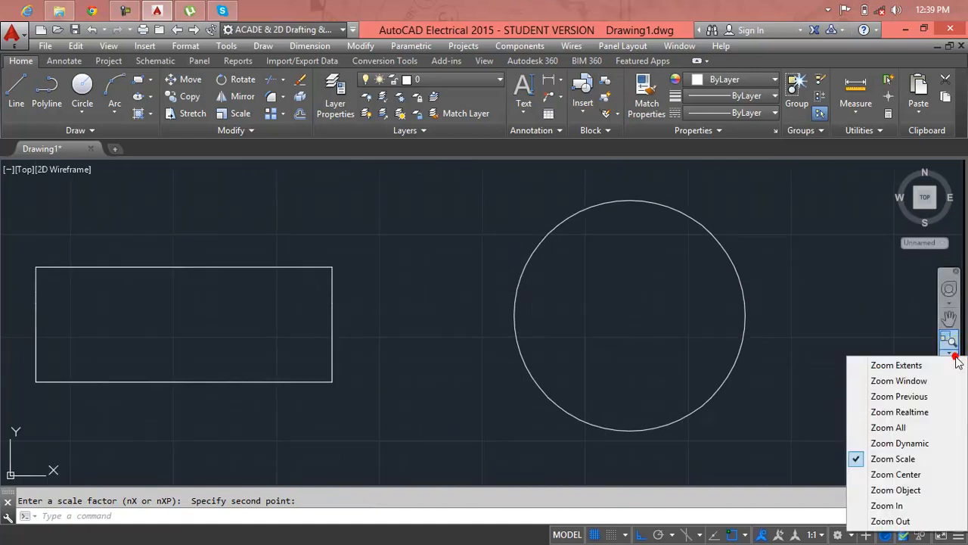
{"action": "left_click", "coordinate": [908, 474]}
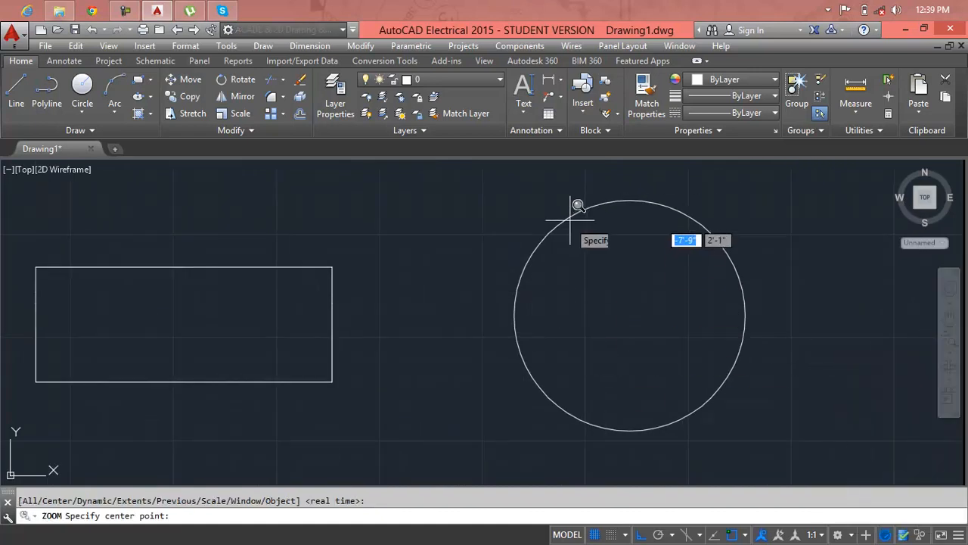
{"action": "left_click", "coordinate": [396, 234]}
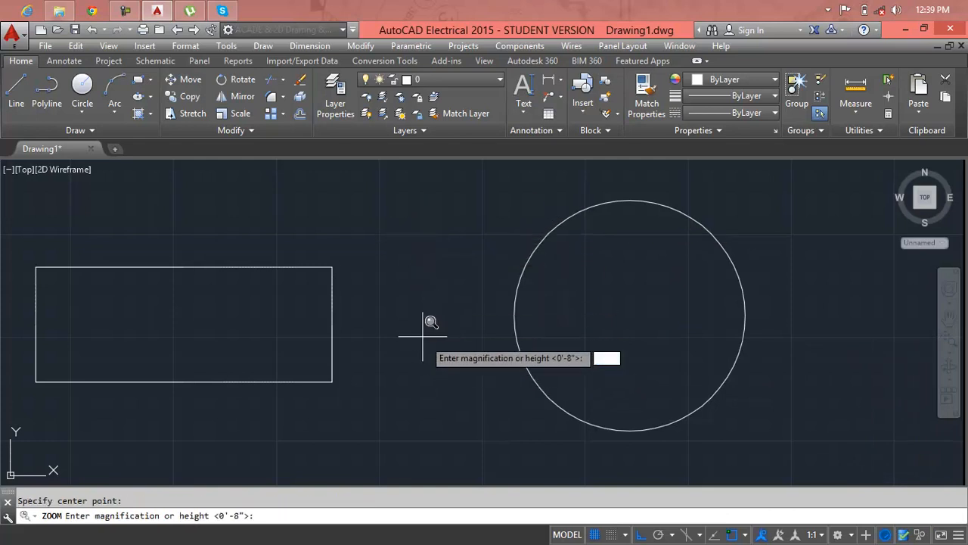
{"action": "left_click", "coordinate": [419, 332]}
{"action": "left_click", "coordinate": [571, 265]}
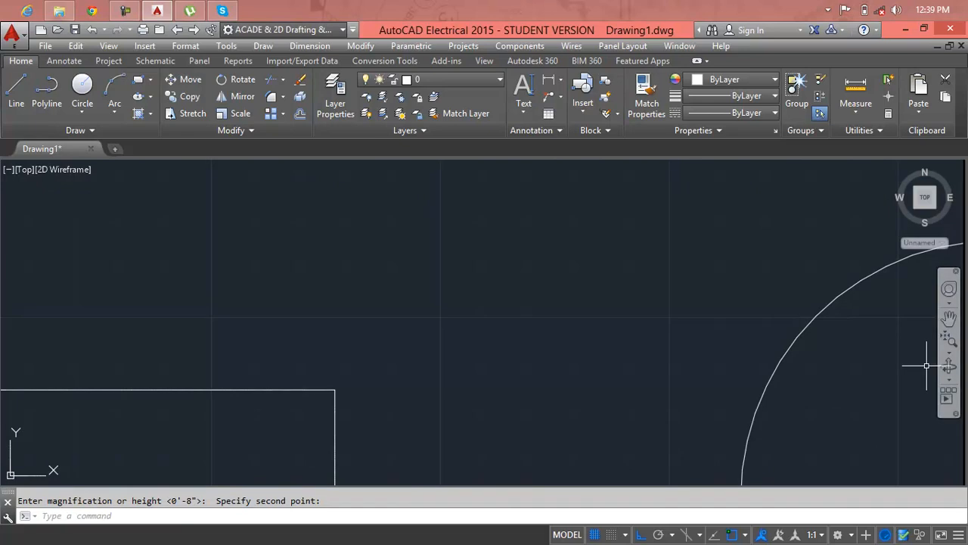
Step: Fit the view to the rectangle with Zoom Object, selecting only the rectangle
{"action": "left_click", "coordinate": [952, 384]}
{"action": "left_click", "coordinate": [951, 354]}
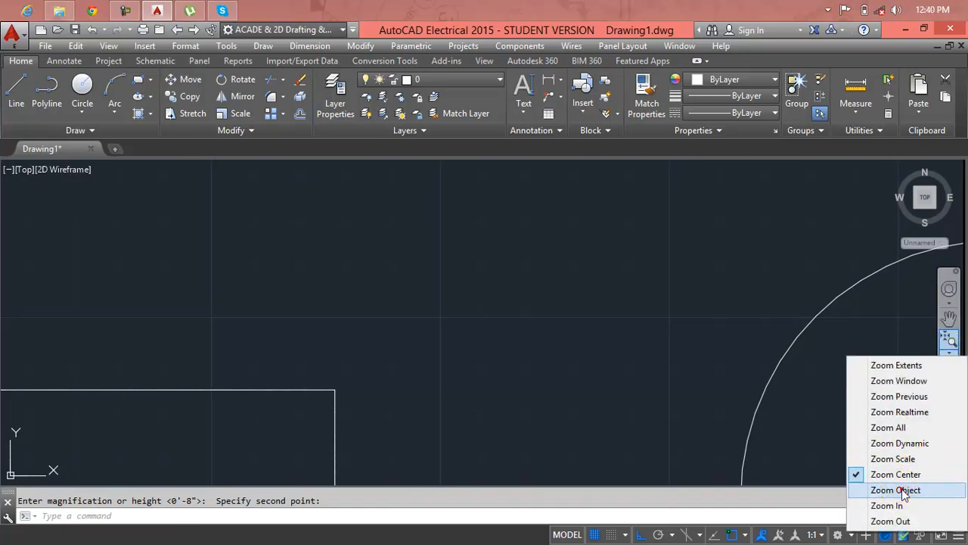
{"action": "left_click", "coordinate": [899, 489]}
{"action": "scroll", "coordinate": [423, 267], "scroll_direction": "down", "scroll_amount": 3}
{"action": "left_click", "coordinate": [426, 287]}
{"action": "mouse_move", "coordinate": [426, 287]}
{"action": "left_mouse_down"}
{"action": "mouse_move", "coordinate": [201, 411]}
{"action": "mouse_move", "coordinate": [134, 383]}
{"action": "mouse_move", "coordinate": [112, 323]}
{"action": "left_mouse_up"}
{"action": "left_click", "coordinate": [112, 309]}
{"action": "double_click", "coordinate": [168, 336]}
{"action": "left_click", "coordinate": [104, 312]}
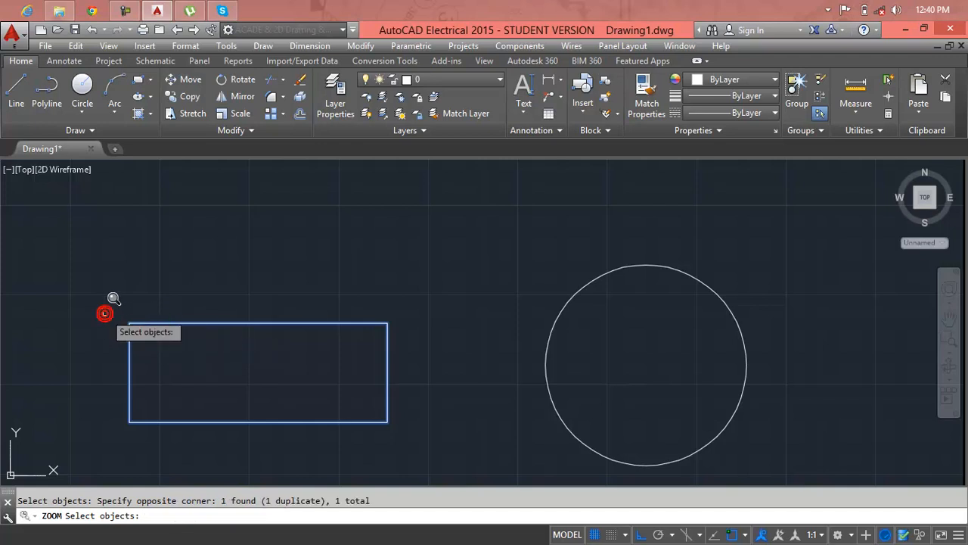
{"action": "key", "text": "Return"}
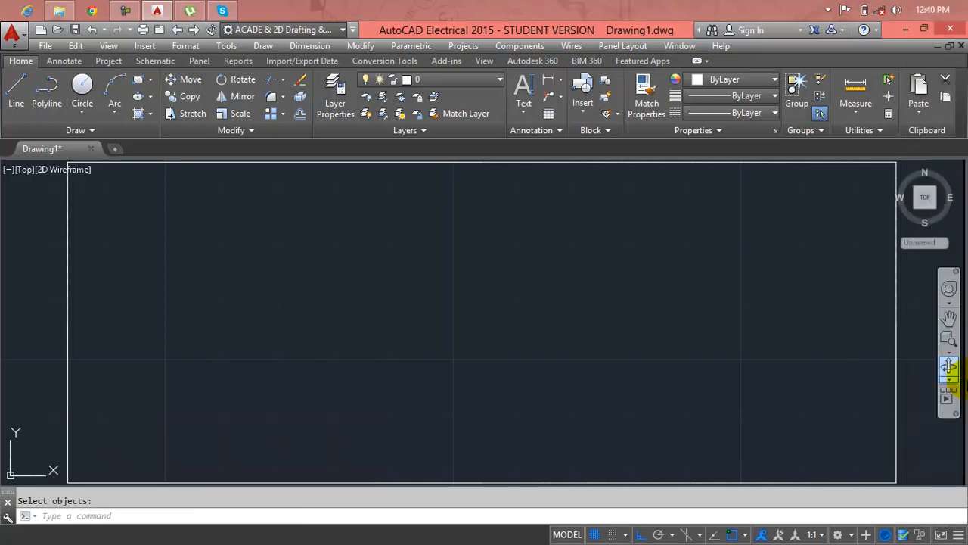
Step: Try to apply Zoom In to the rectangle view while the Zoom Object selection is running
{"action": "left_click", "coordinate": [949, 376]}
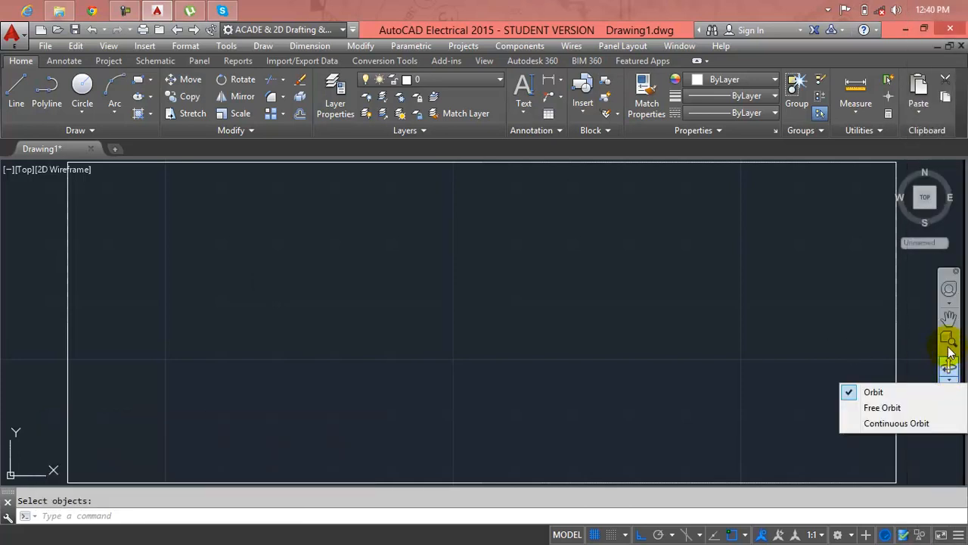
{"action": "left_click", "coordinate": [948, 346]}
{"action": "left_click", "coordinate": [949, 353]}
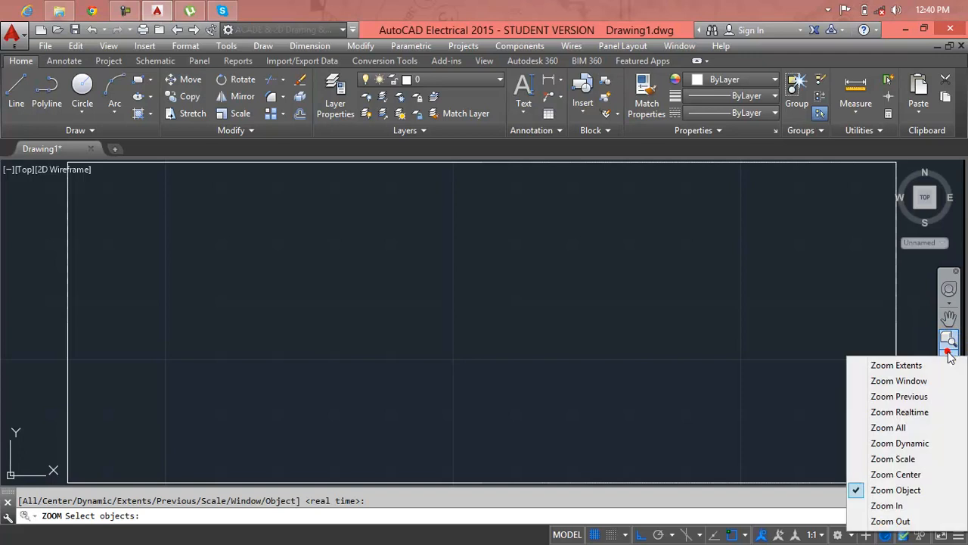
{"action": "left_click", "coordinate": [924, 505]}
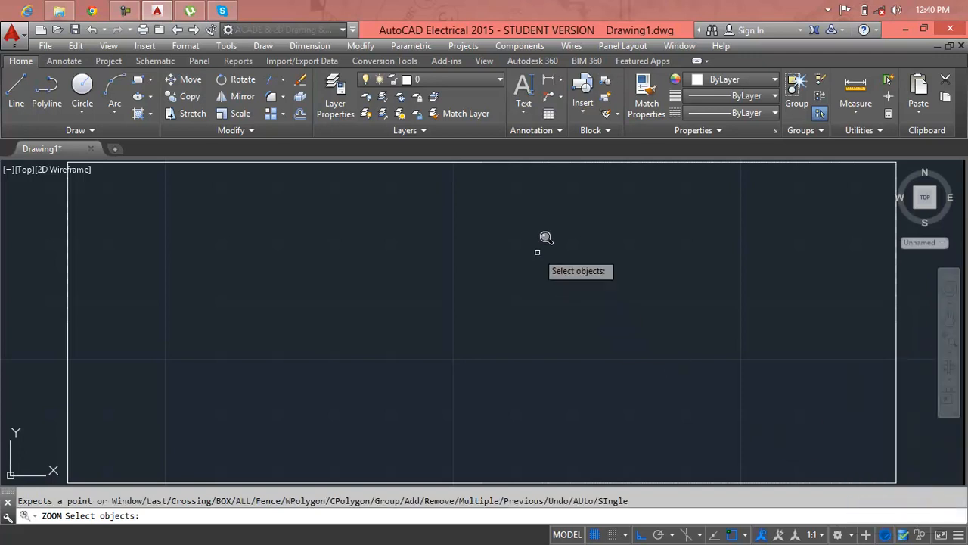
{"action": "left_click", "coordinate": [464, 296]}
{"action": "scroll", "coordinate": [462, 300], "scroll_direction": "down", "scroll_amount": 4}
{"action": "scroll", "coordinate": [461, 299], "scroll_direction": "up", "scroll_amount": 3}
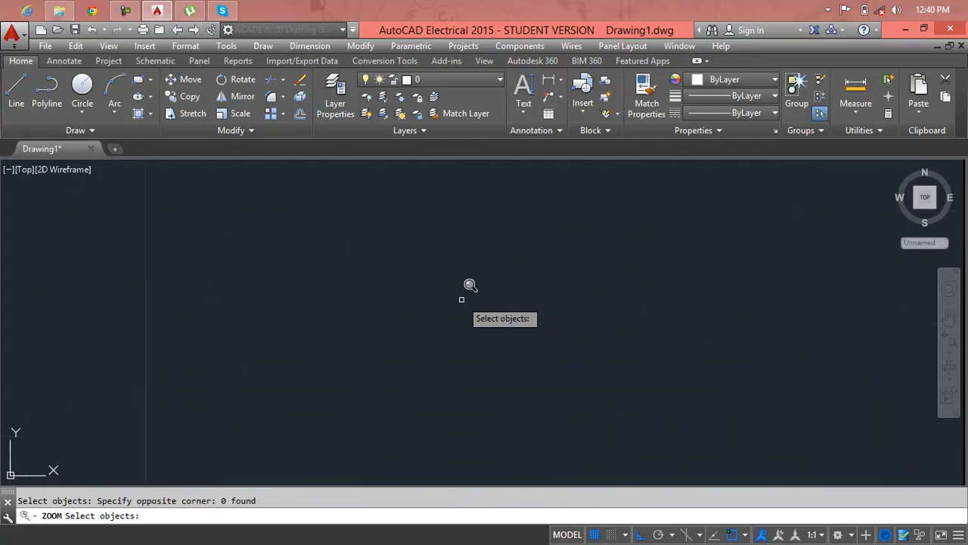
{"action": "scroll", "coordinate": [461, 300], "scroll_direction": "down", "scroll_amount": 3}
Step: Pick the rectangle with a crossing window and complete Zoom Object so it fills the view
{"action": "left_click", "coordinate": [294, 235]}
{"action": "mouse_move", "coordinate": [294, 235]}
{"action": "left_mouse_down"}
{"action": "mouse_move", "coordinate": [344, 253]}
{"action": "mouse_move", "coordinate": [345, 224]}
{"action": "mouse_move", "coordinate": [315, 261]}
{"action": "mouse_move", "coordinate": [325, 232]}
{"action": "left_mouse_up"}
{"action": "left_click", "coordinate": [314, 246]}
{"action": "left_click", "coordinate": [327, 261]}
{"action": "left_click", "coordinate": [488, 275]}
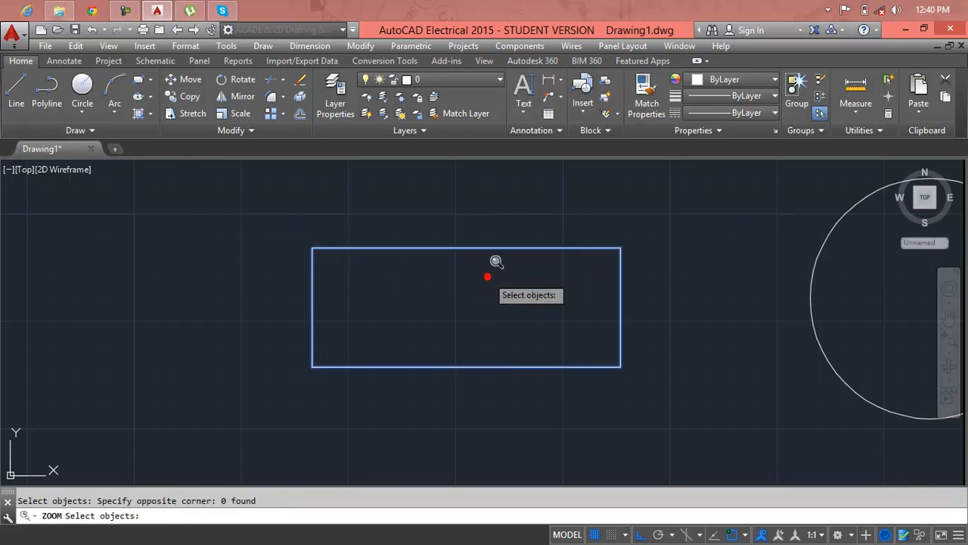
{"action": "left_click", "coordinate": [681, 218]}
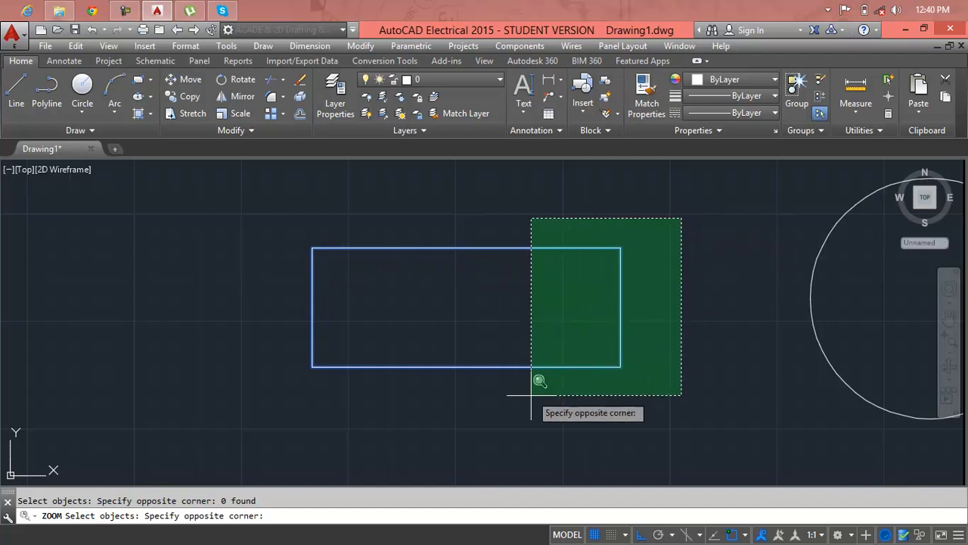
{"action": "left_click", "coordinate": [531, 397]}
{"action": "key", "text": "Return"}
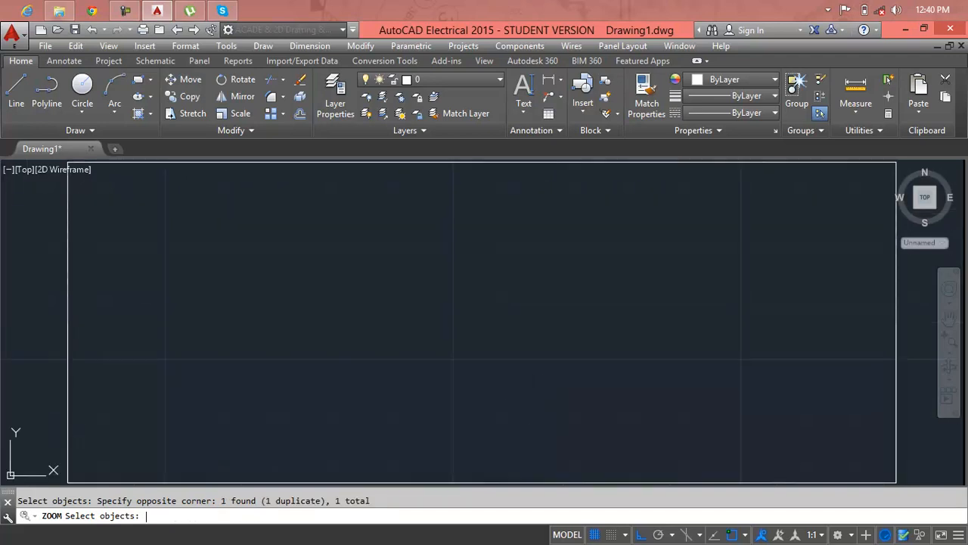
Step: Reduce the magnification around the rectangle by applying Zoom Out twice
{"action": "left_click", "coordinate": [953, 382]}
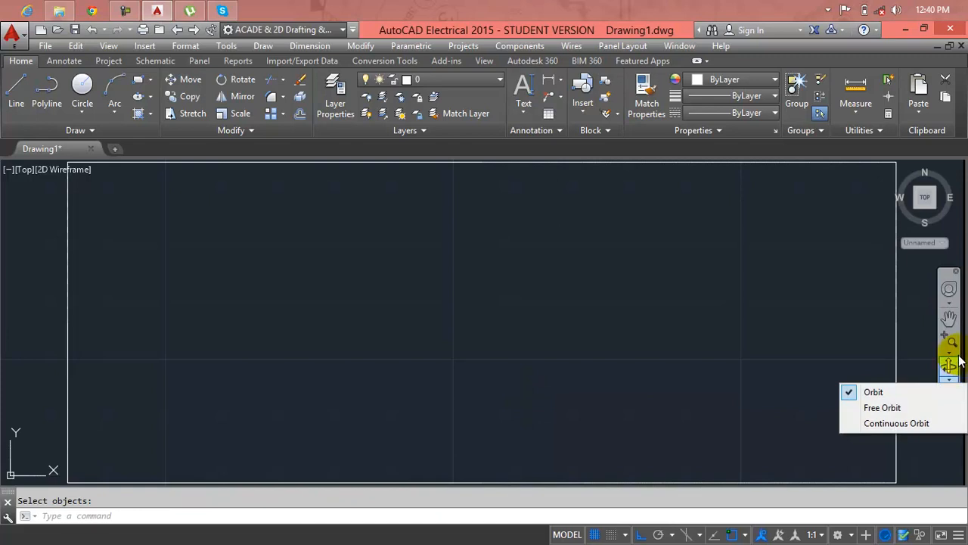
{"action": "left_click", "coordinate": [951, 353]}
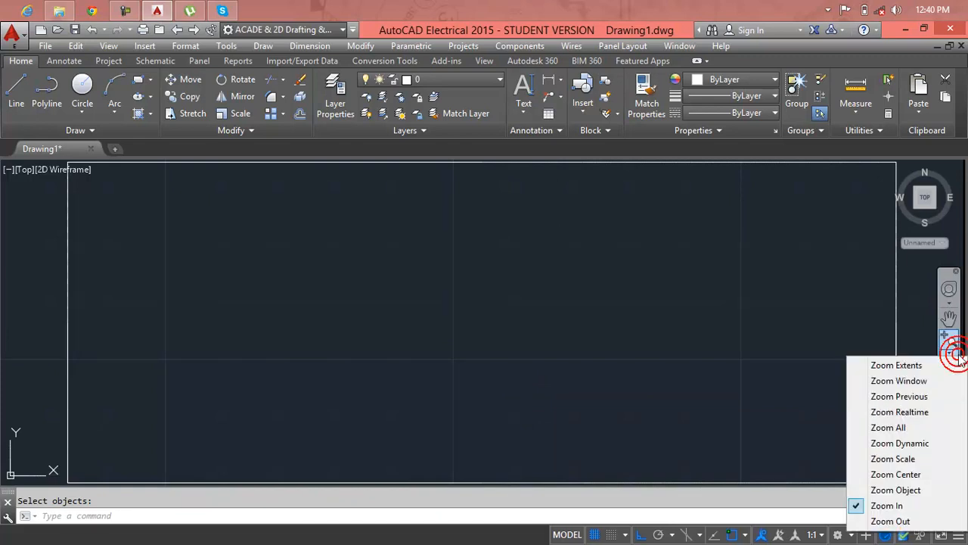
{"action": "left_click", "coordinate": [891, 516]}
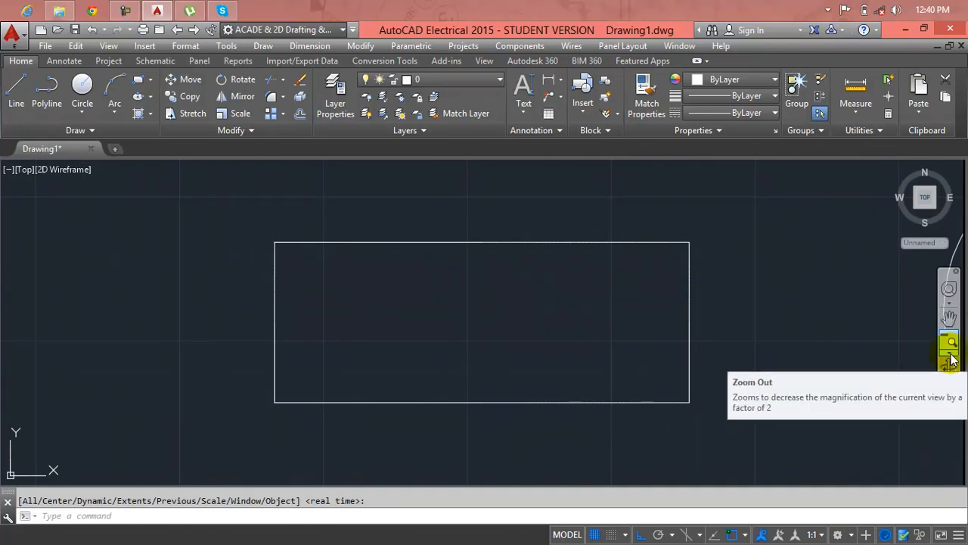
{"action": "left_click", "coordinate": [950, 352]}
{"action": "left_click", "coordinate": [914, 521]}
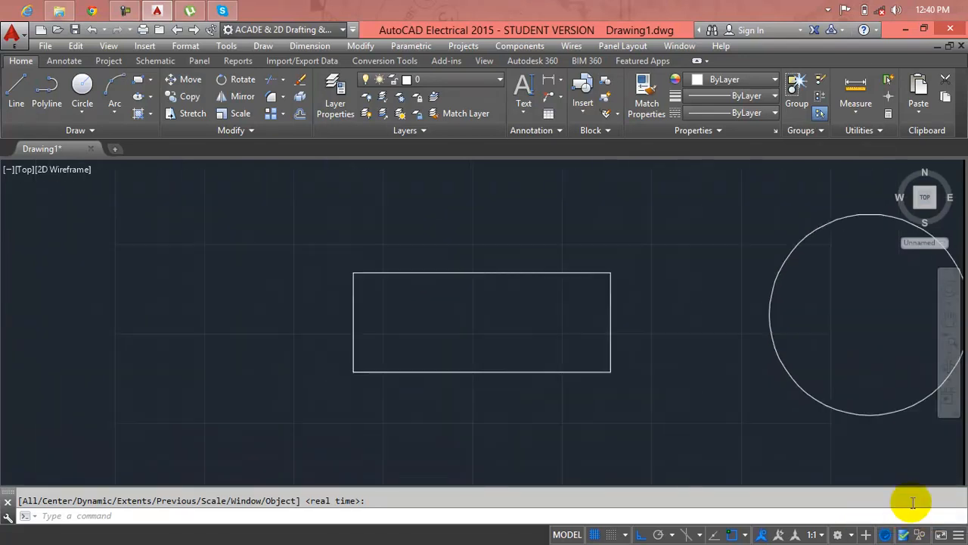
Step: Leave the orbit mode, apply Zoom In, and freely reduce and enlarge the view around the rectangle
{"action": "left_click", "coordinate": [950, 368]}
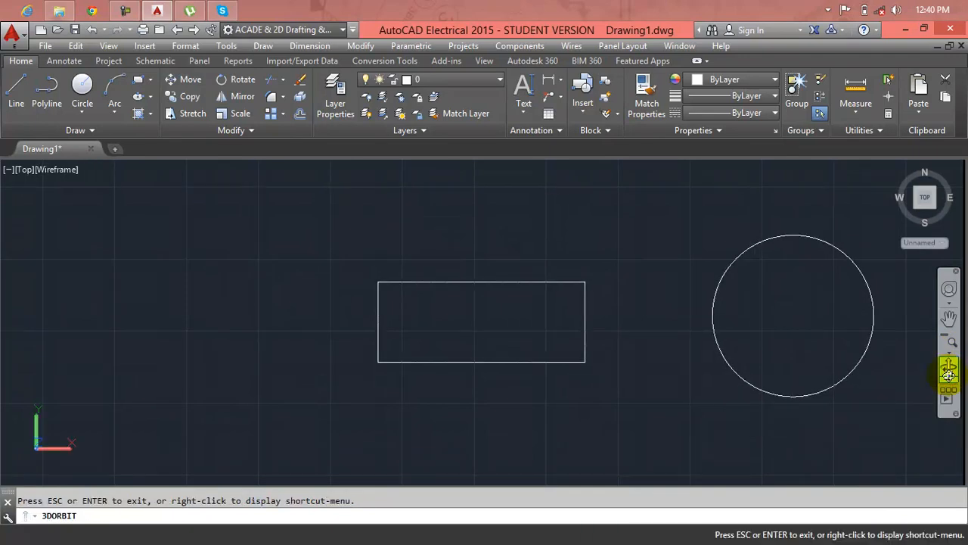
{"action": "left_click", "coordinate": [950, 353]}
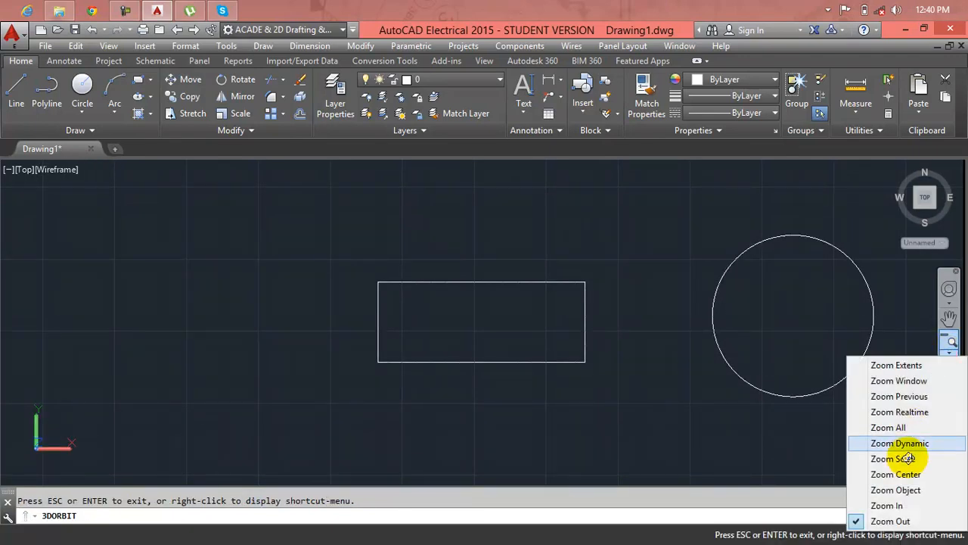
{"action": "left_click", "coordinate": [902, 504]}
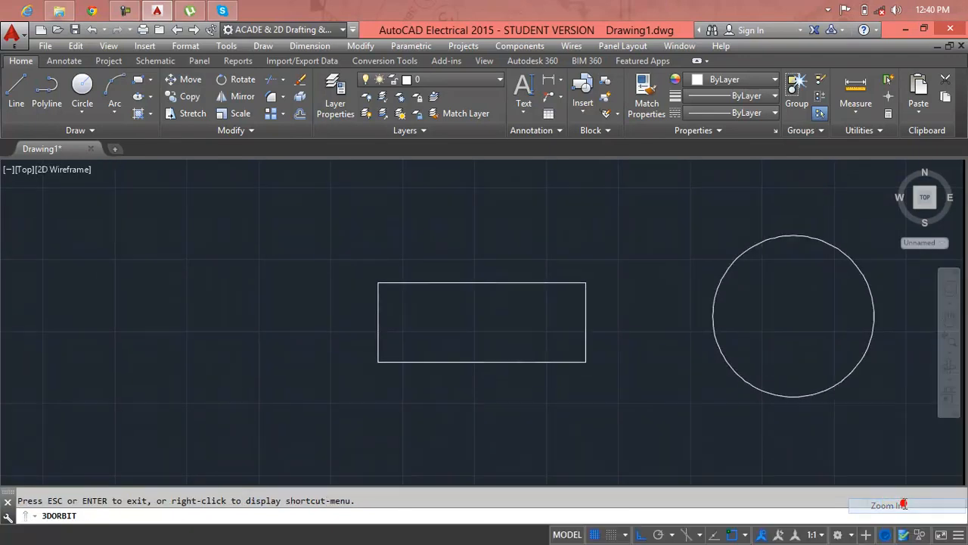
{"action": "left_click", "coordinate": [578, 322]}
{"action": "left_click", "coordinate": [578, 322]}
{"action": "scroll", "coordinate": [577, 322], "scroll_direction": "down", "scroll_amount": 4}
{"action": "scroll", "coordinate": [578, 322], "scroll_direction": "up", "scroll_amount": 6}
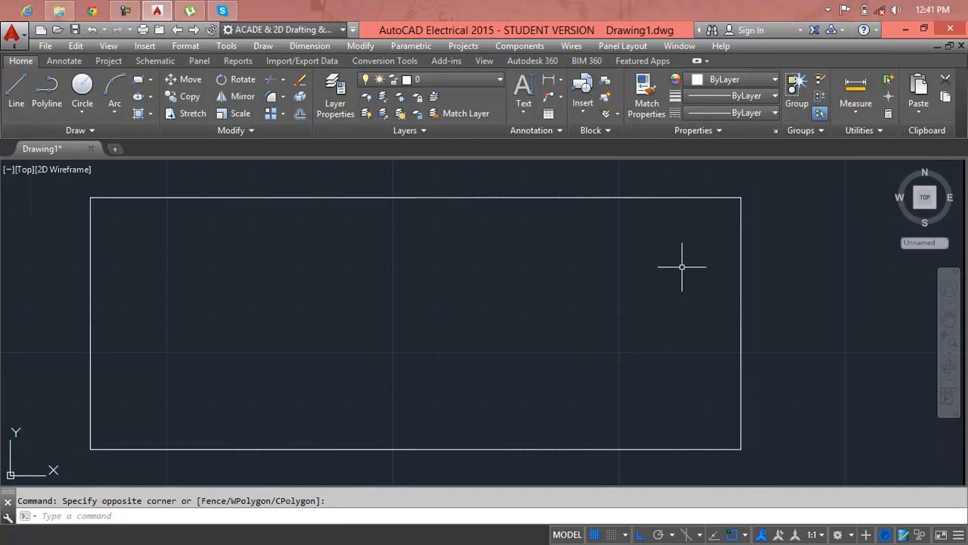
Step: Select the rectangle twice with a crossing window that covers only part of it, clearing the selection each time
{"action": "scroll", "coordinate": [724, 238], "scroll_direction": "down", "scroll_amount": 2}
{"action": "scroll", "coordinate": [724, 238], "scroll_direction": "down", "scroll_amount": 2}
{"action": "middle_click_drag", "start_coordinate": [724, 238], "coordinate": [447, 267]}
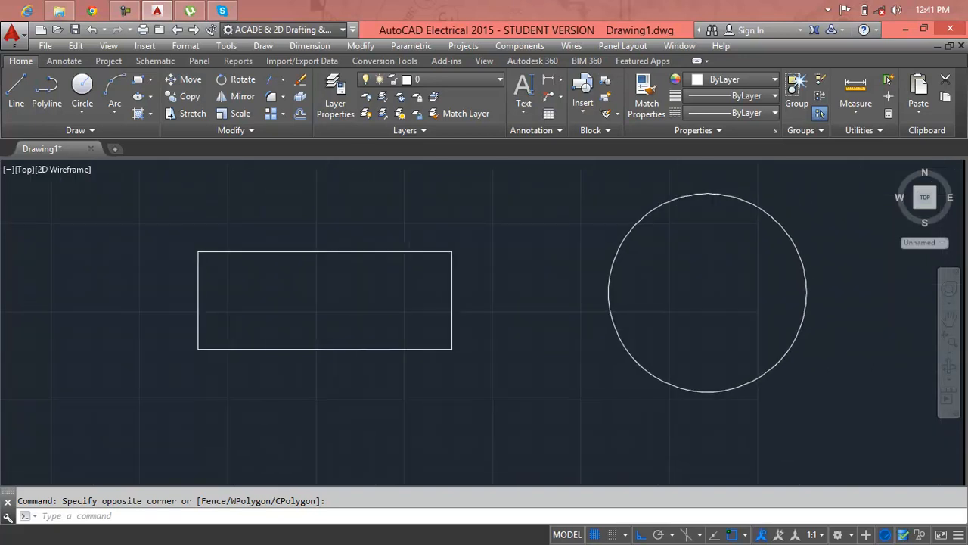
{"action": "left_click", "coordinate": [529, 205]}
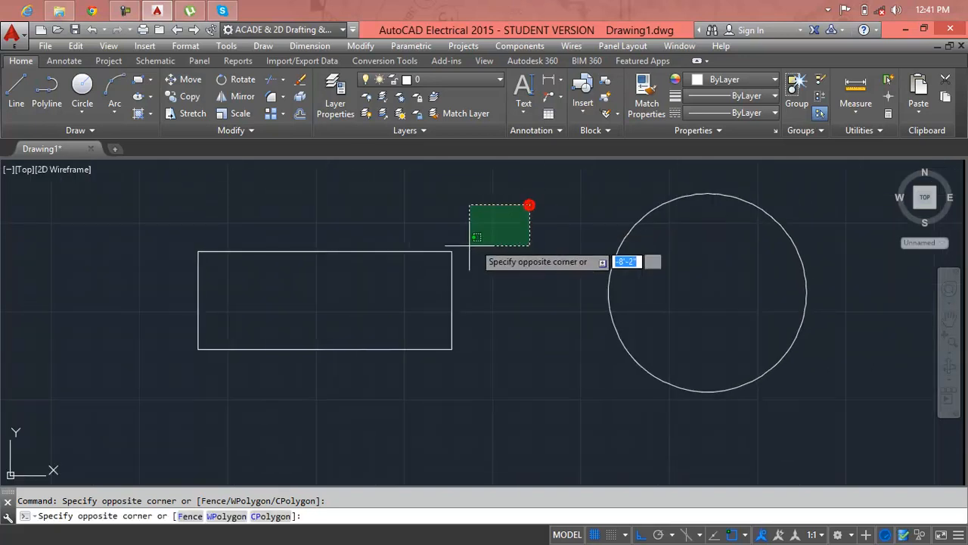
{"action": "left_click", "coordinate": [365, 292]}
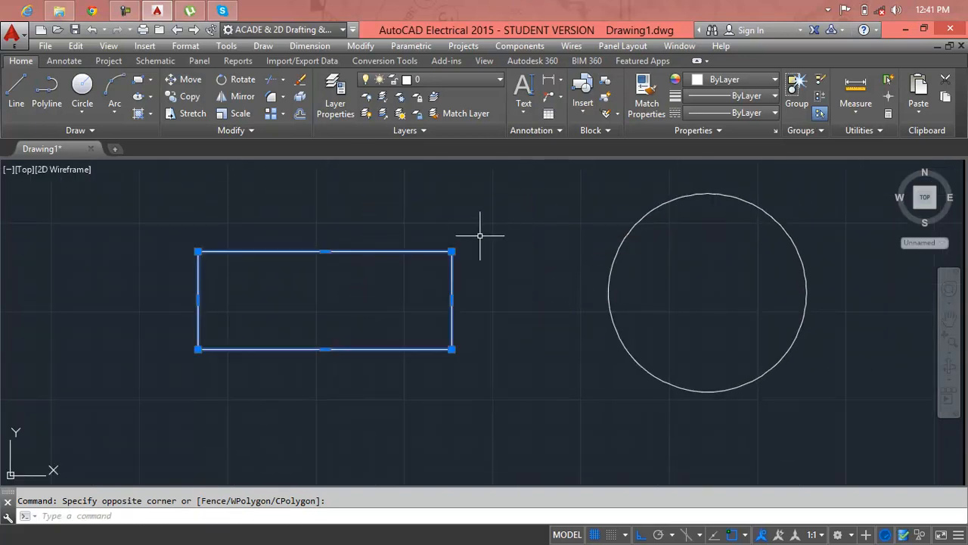
{"action": "key", "text": "Escape"}
{"action": "left_click", "coordinate": [504, 208]}
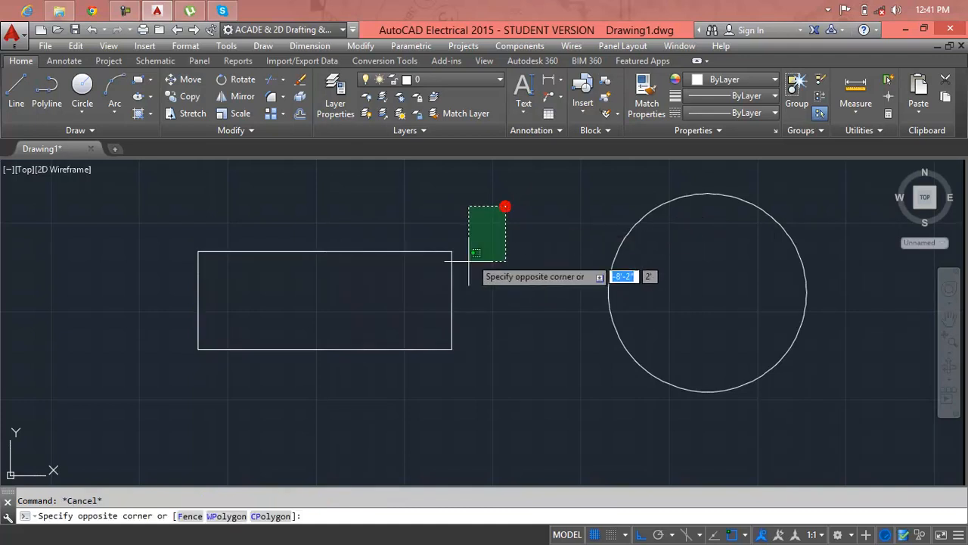
{"action": "left_click", "coordinate": [401, 320]}
{"action": "key", "text": "Escape"}
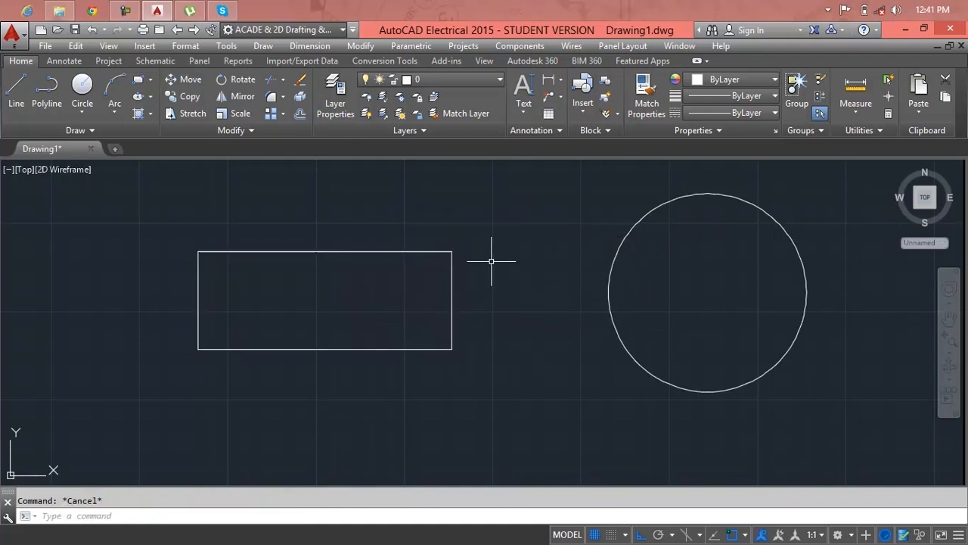
Step: Try to select the rectangle with left-to-right selection windows that enclose only part of it
{"action": "left_click", "coordinate": [108, 225]}
{"action": "left_click", "coordinate": [359, 368]}
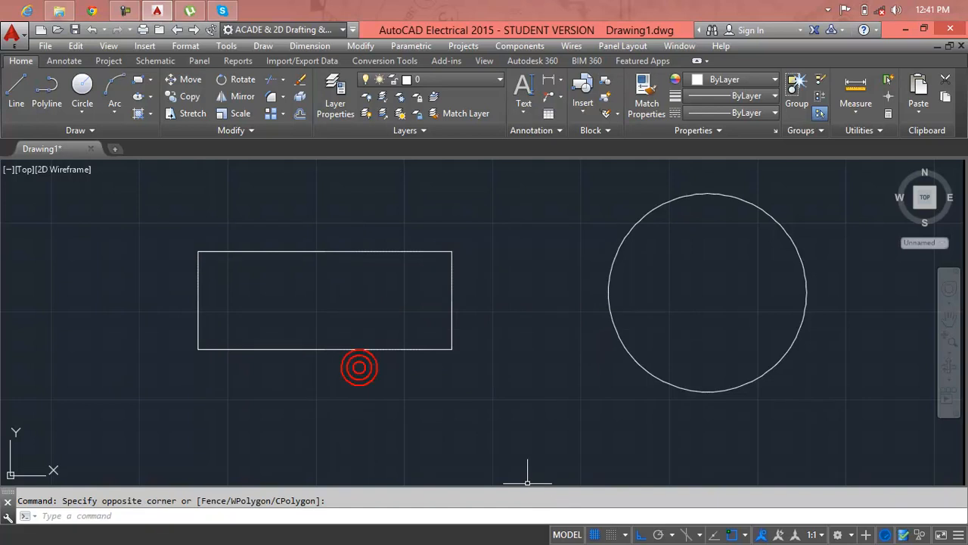
{"action": "left_click", "coordinate": [116, 164]}
{"action": "left_click", "coordinate": [253, 282]}
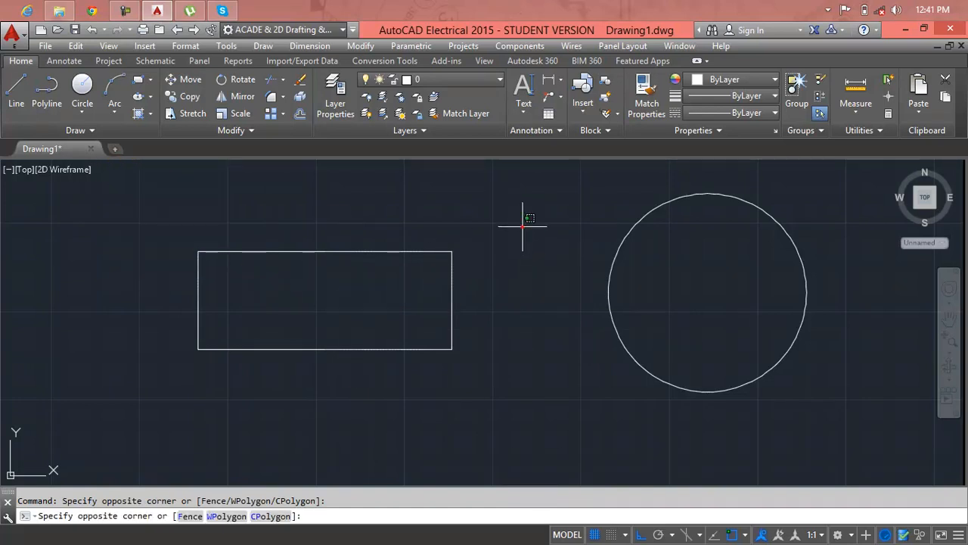
Step: Select the rectangle and the circle in turn with partial crossing windows, clearing each selection
{"action": "left_click", "coordinate": [421, 270]}
{"action": "key", "text": "Escape"}
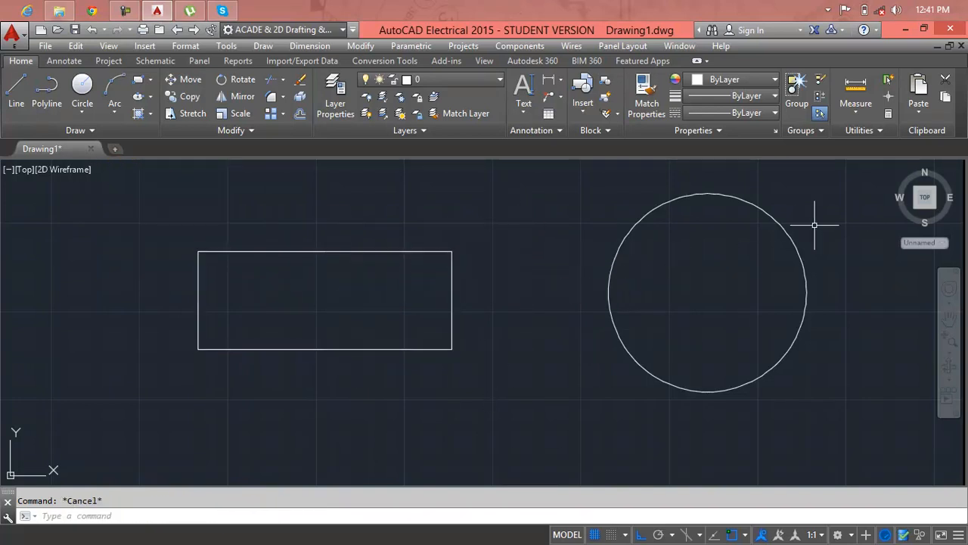
{"action": "left_click", "coordinate": [866, 205]}
{"action": "left_click", "coordinate": [804, 276]}
{"action": "key", "text": "Escape"}
Step: Select the rectangle and circle together with a crossing window and delete both
{"action": "left_click", "coordinate": [858, 221]}
{"action": "left_click", "coordinate": [360, 318]}
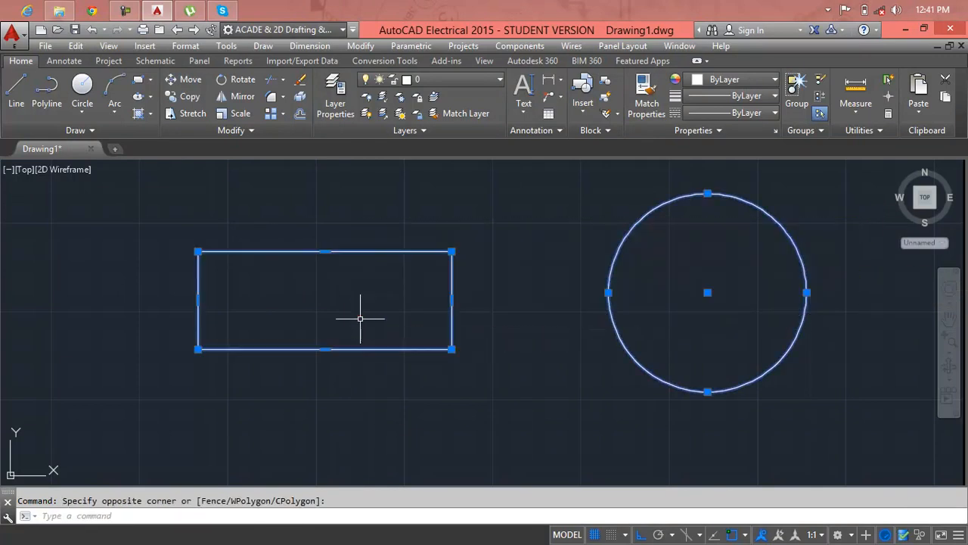
{"action": "key", "text": "Delete"}
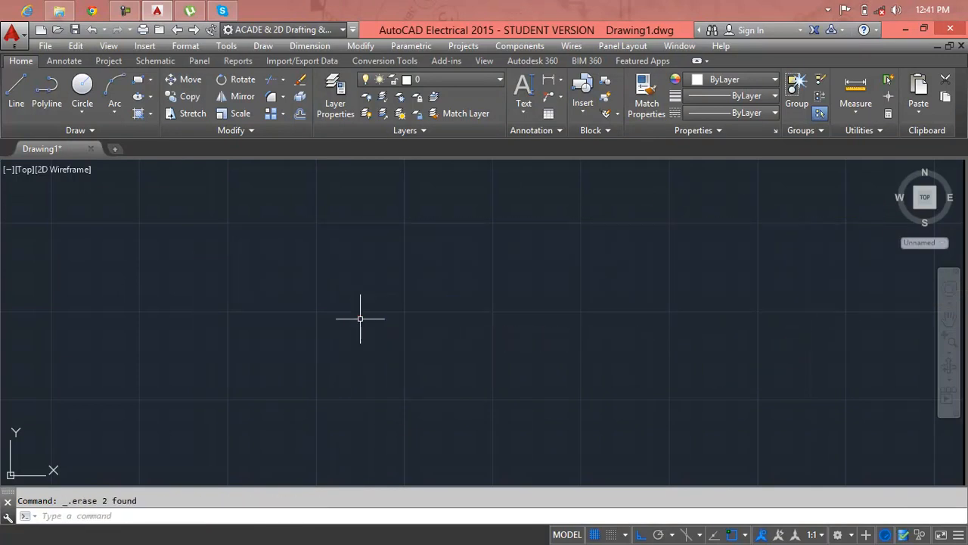